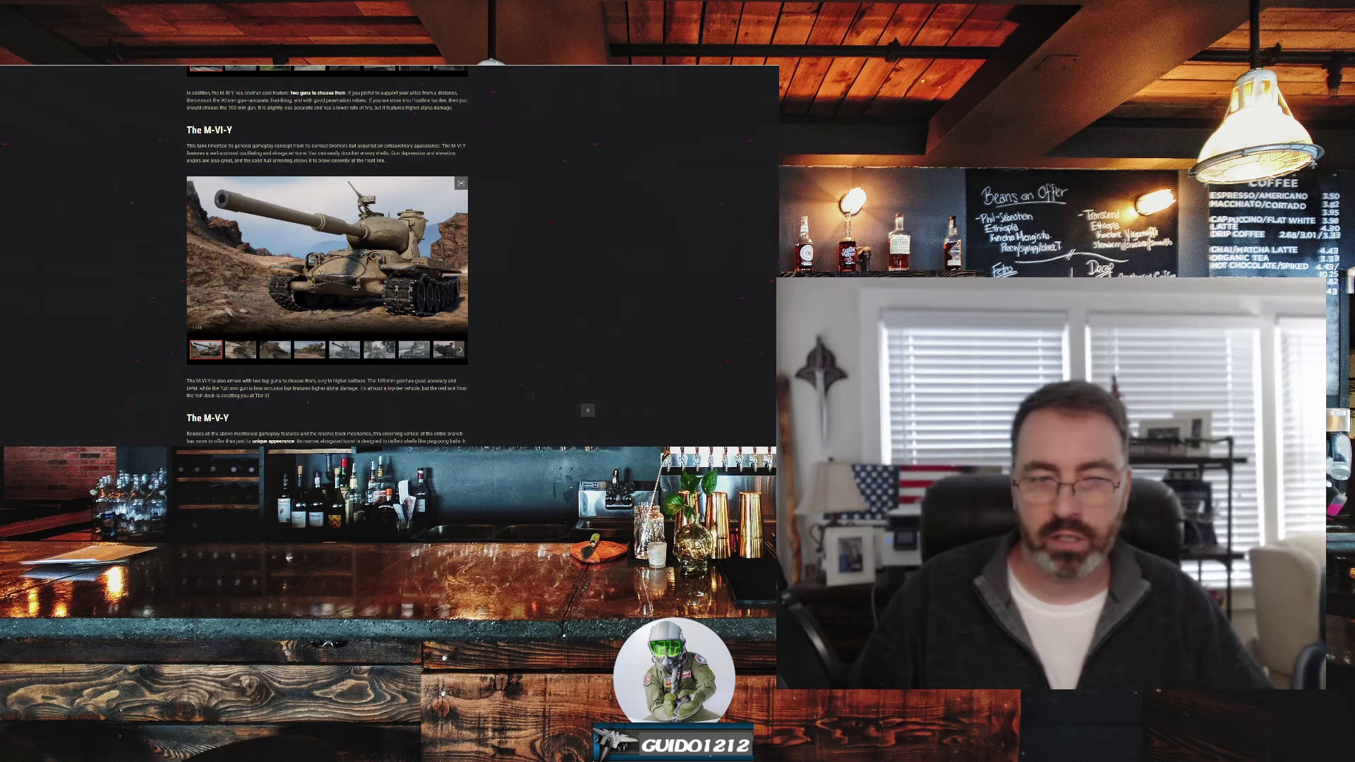
scroll(588, 410, "up", 6)
scroll(588, 410, "up", 4)
scroll(587, 410, "up", 5)
scroll(588, 410, "up", 5)
scroll(587, 410, "up", 5)
scroll(588, 410, "up", 5)
scroll(588, 410, "up", 5)
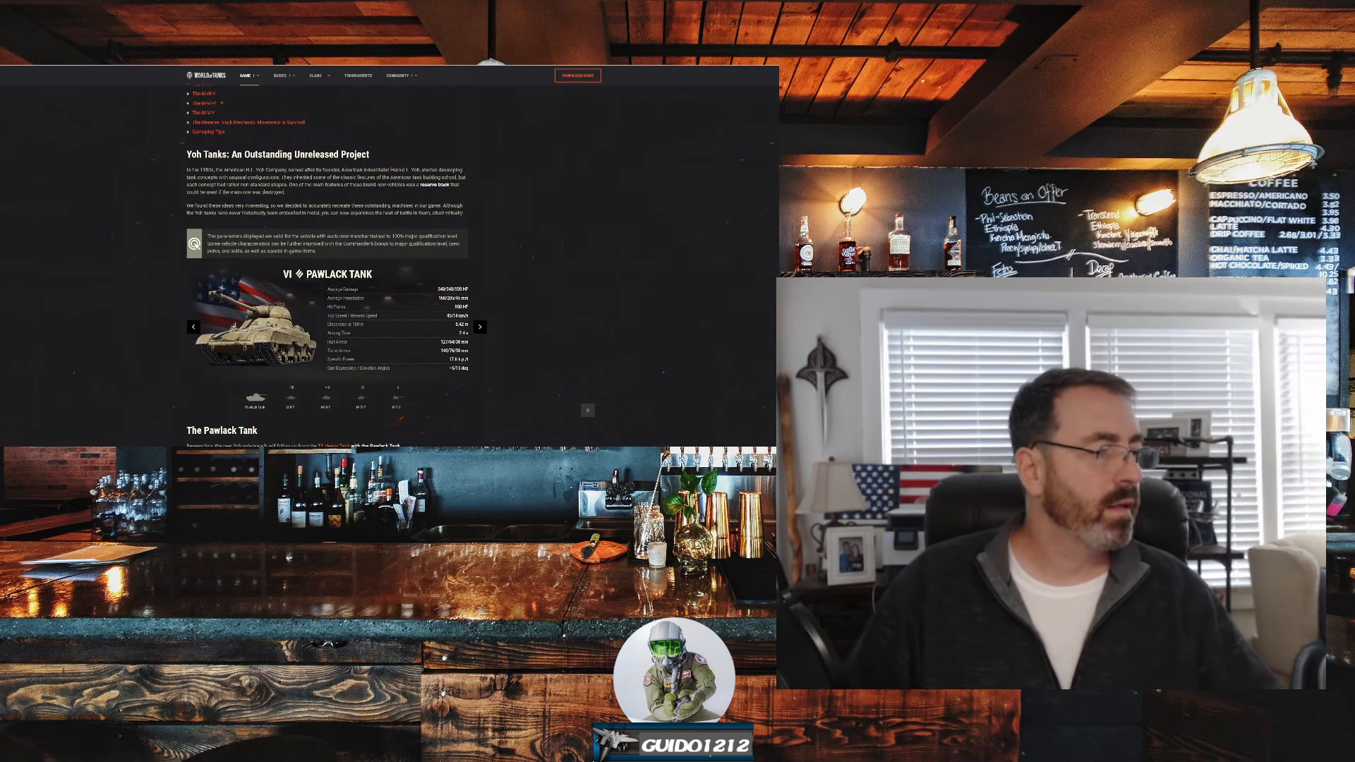
scroll(588, 410, "up", 2)
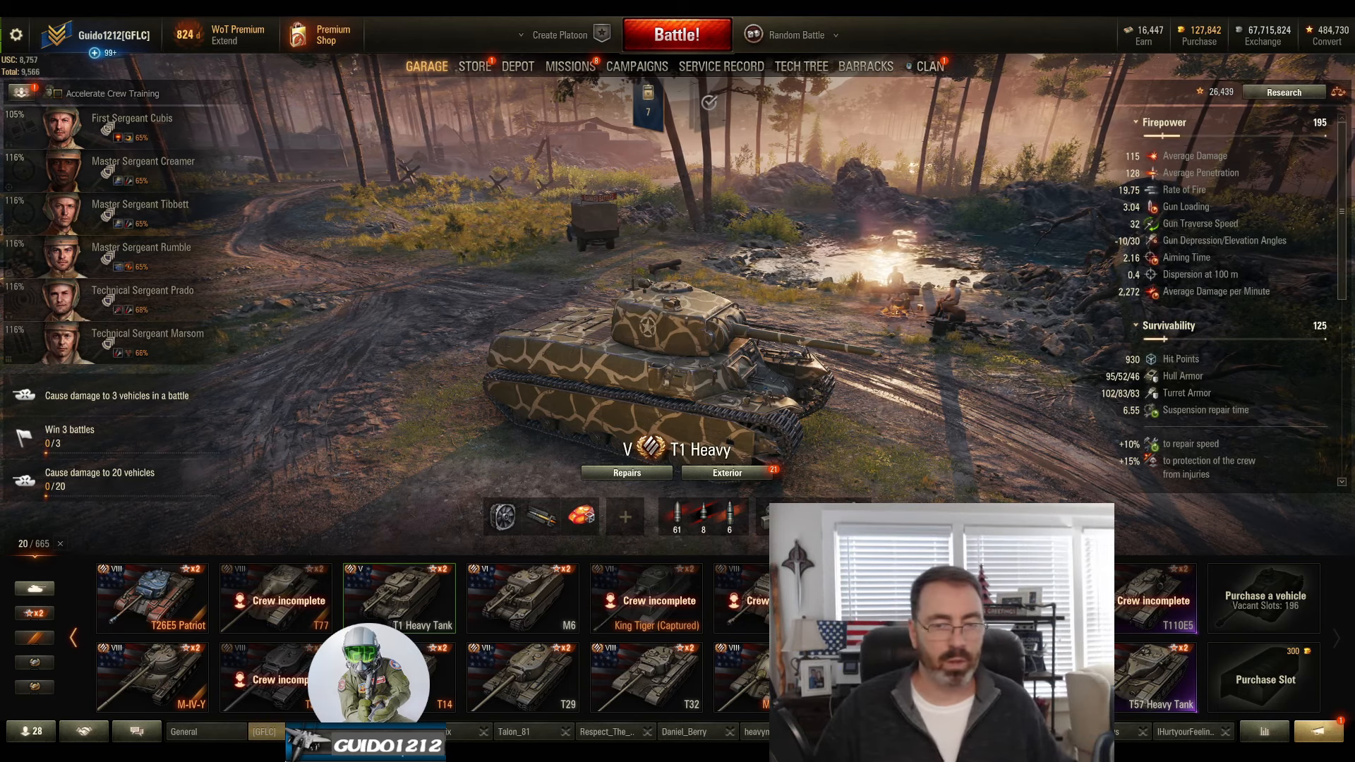
left_click_drag(805, 318, 530, 318)
left_click_drag(678, 317, 636, 317)
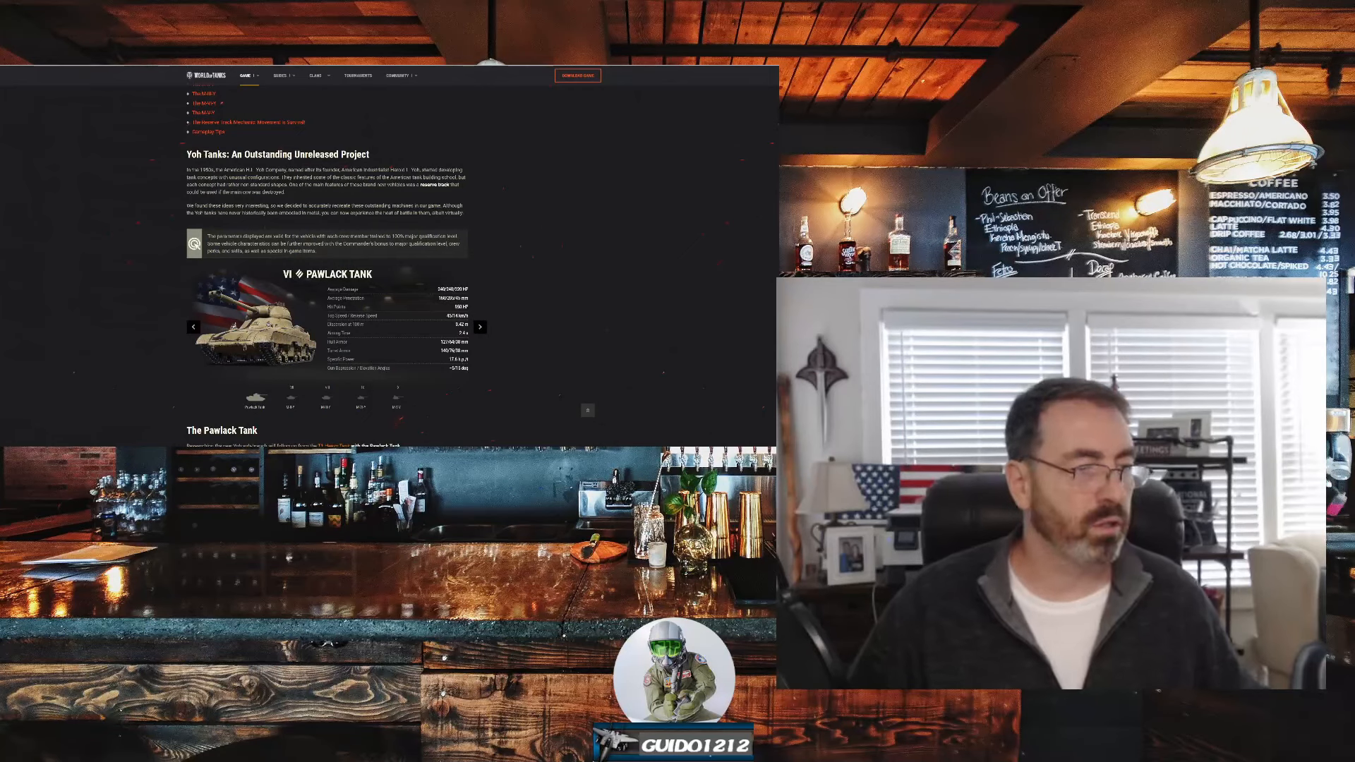
scroll(381, 264, "down", 3)
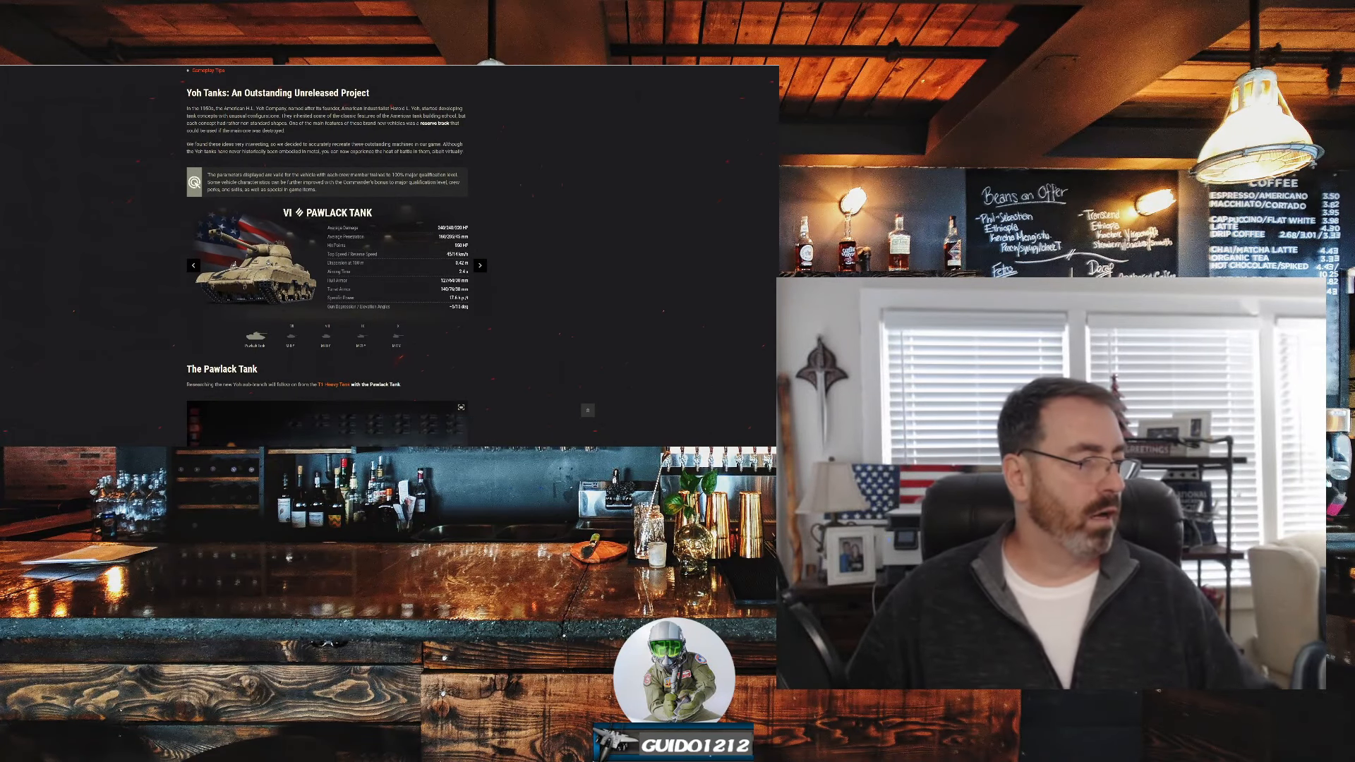
scroll(381, 264, "down", 3)
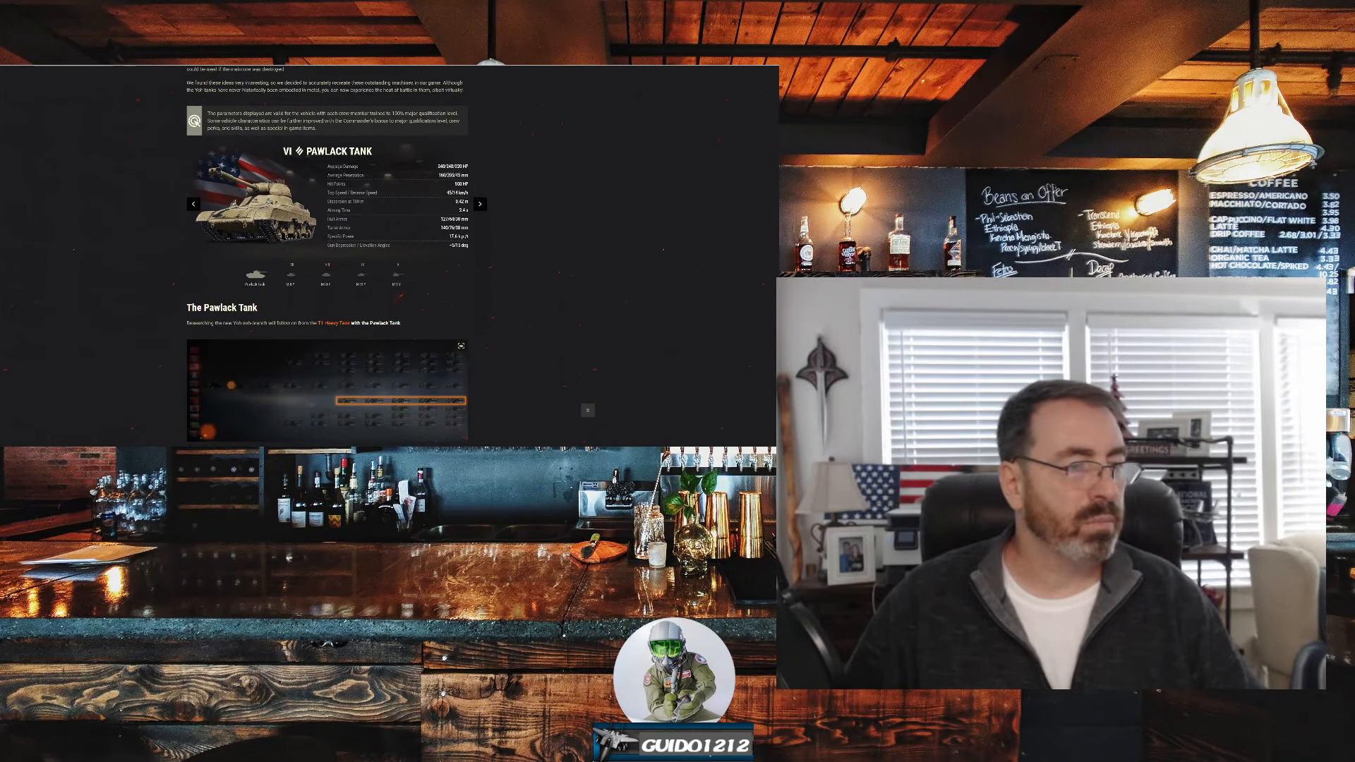
scroll(381, 265, "down", 3)
scroll(381, 265, "down", 3)
scroll(382, 265, "down", 3)
scroll(381, 265, "up", 3)
scroll(381, 264, "down", 3)
scroll(381, 266, "down", 3)
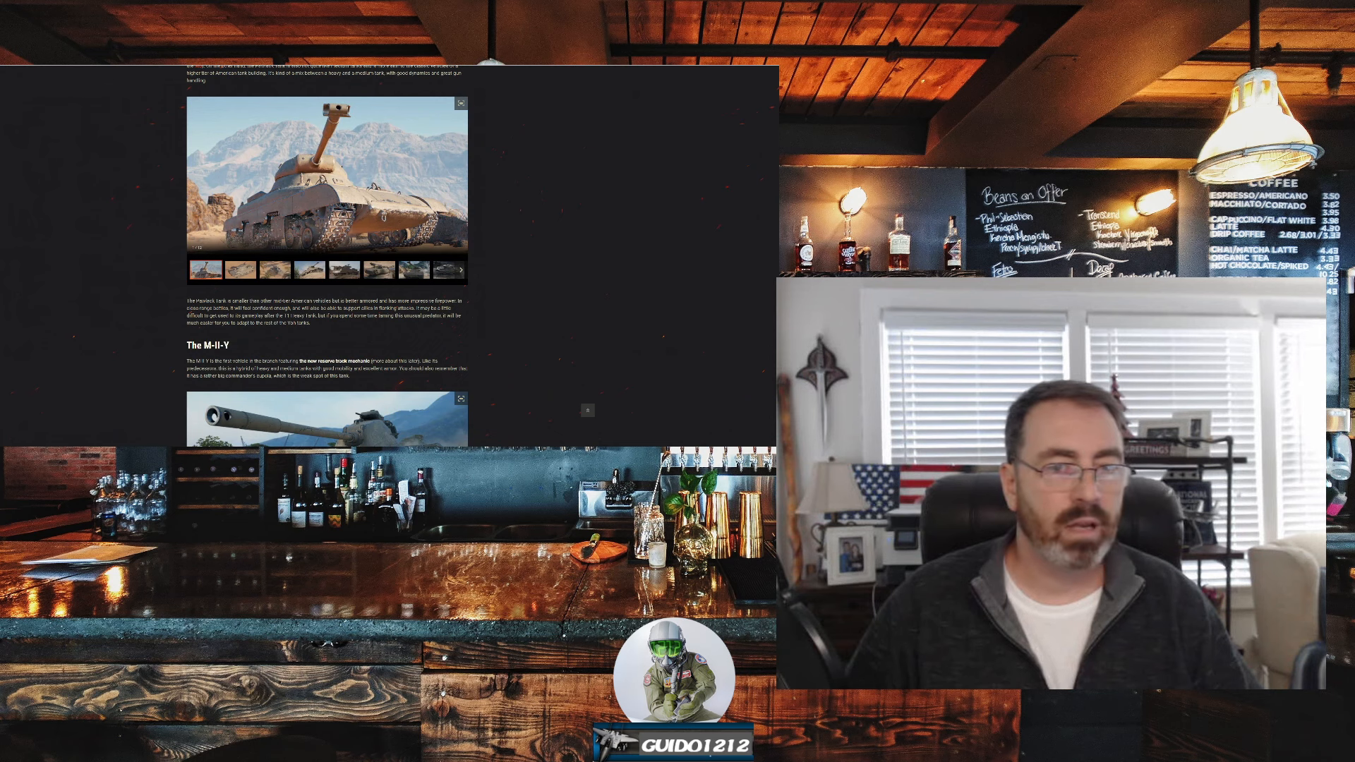
scroll(382, 265, "up", 3)
scroll(381, 265, "up", 3)
scroll(381, 265, "down", 3)
scroll(381, 265, "down", 3)
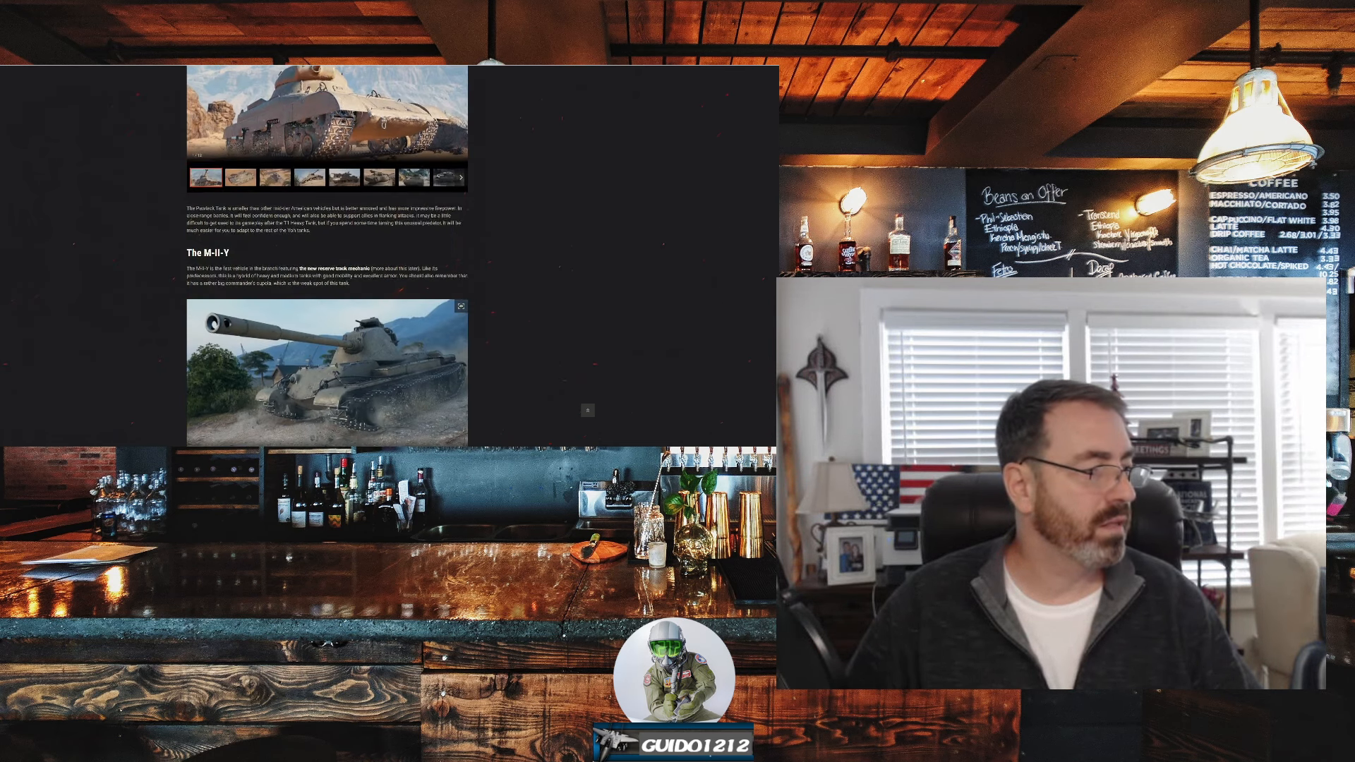
scroll(381, 264, "down", 3)
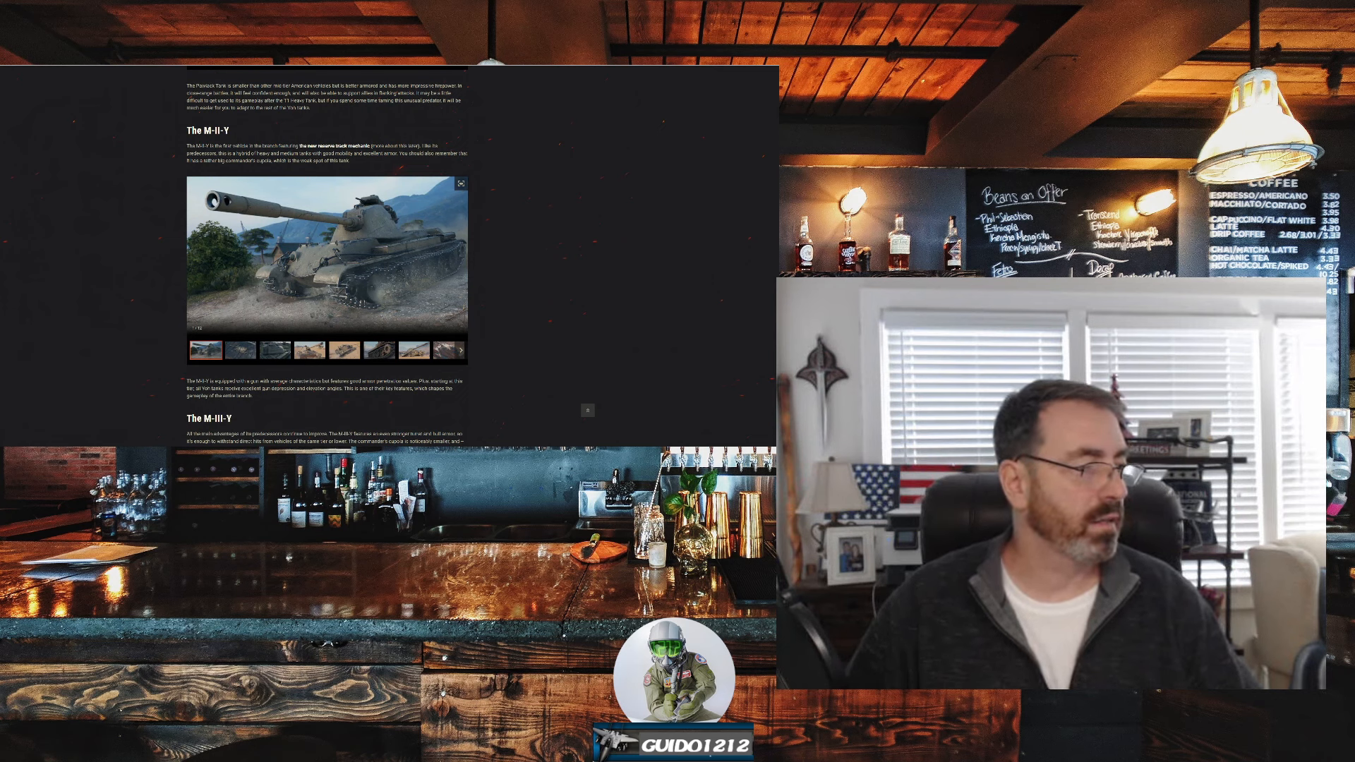
scroll(381, 265, "down", 3)
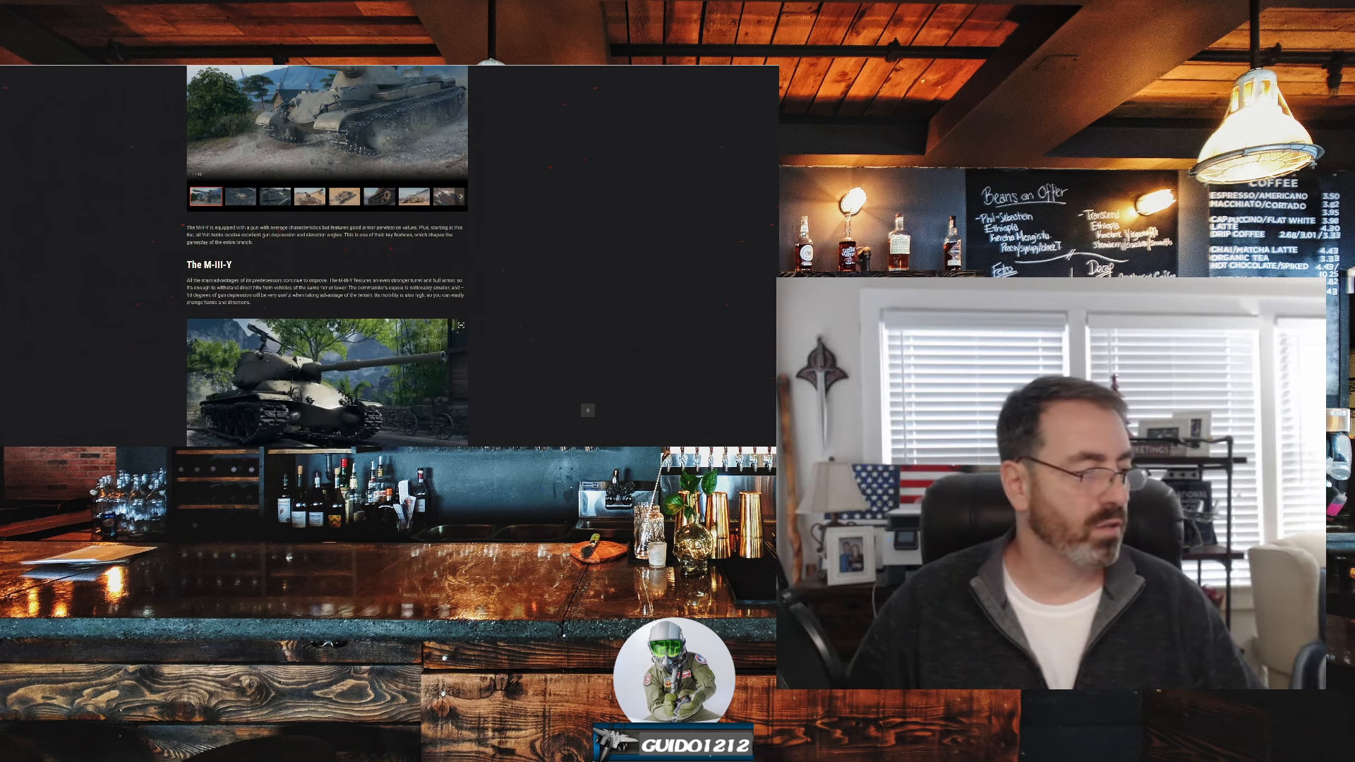
scroll(381, 265, "down", 3)
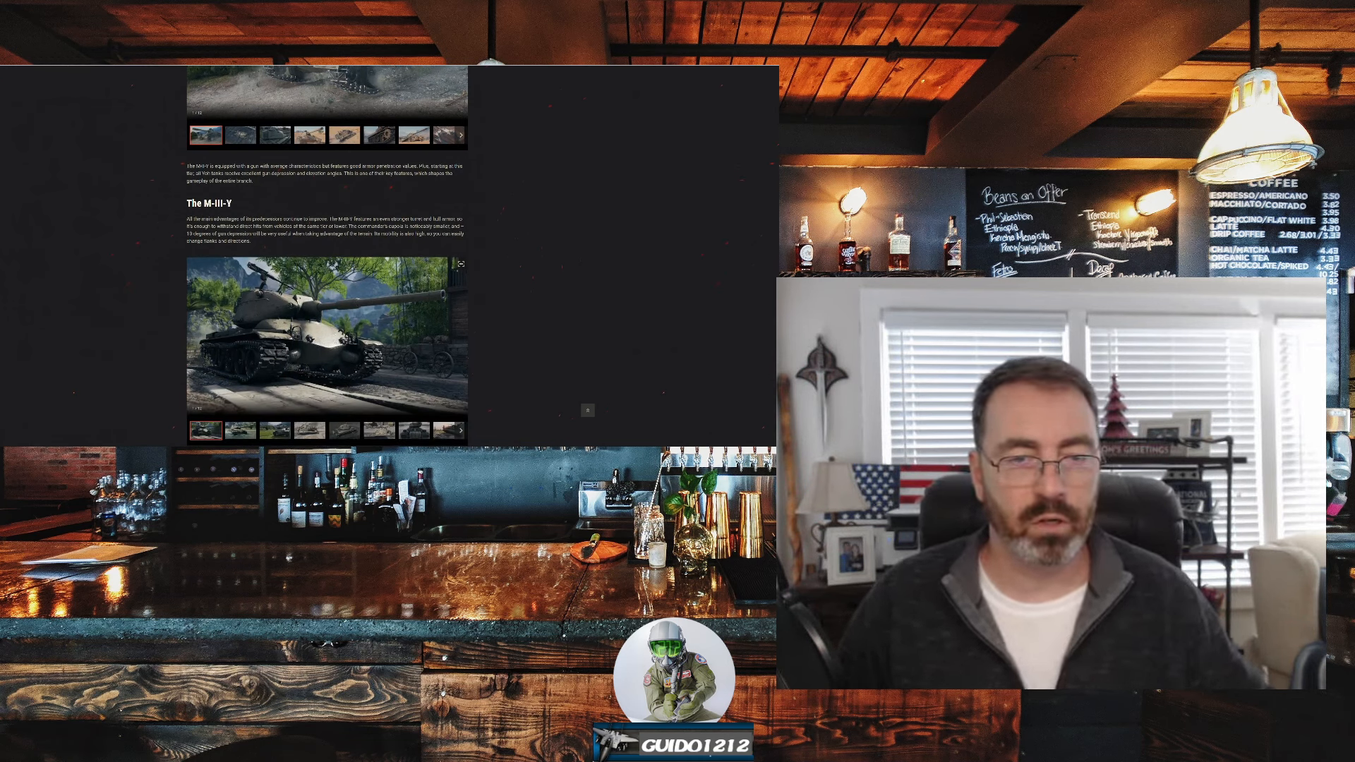
scroll(381, 265, "down", 2)
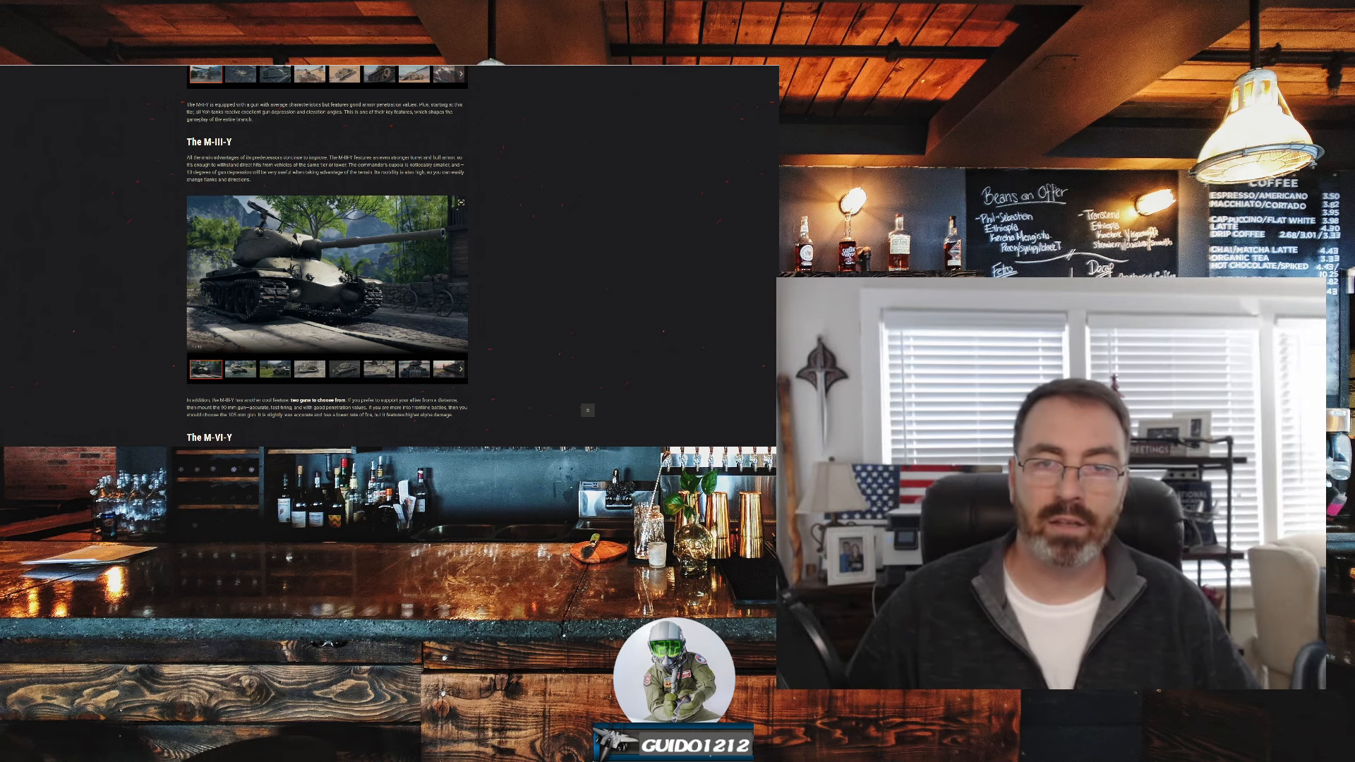
scroll(381, 265, "down", 2)
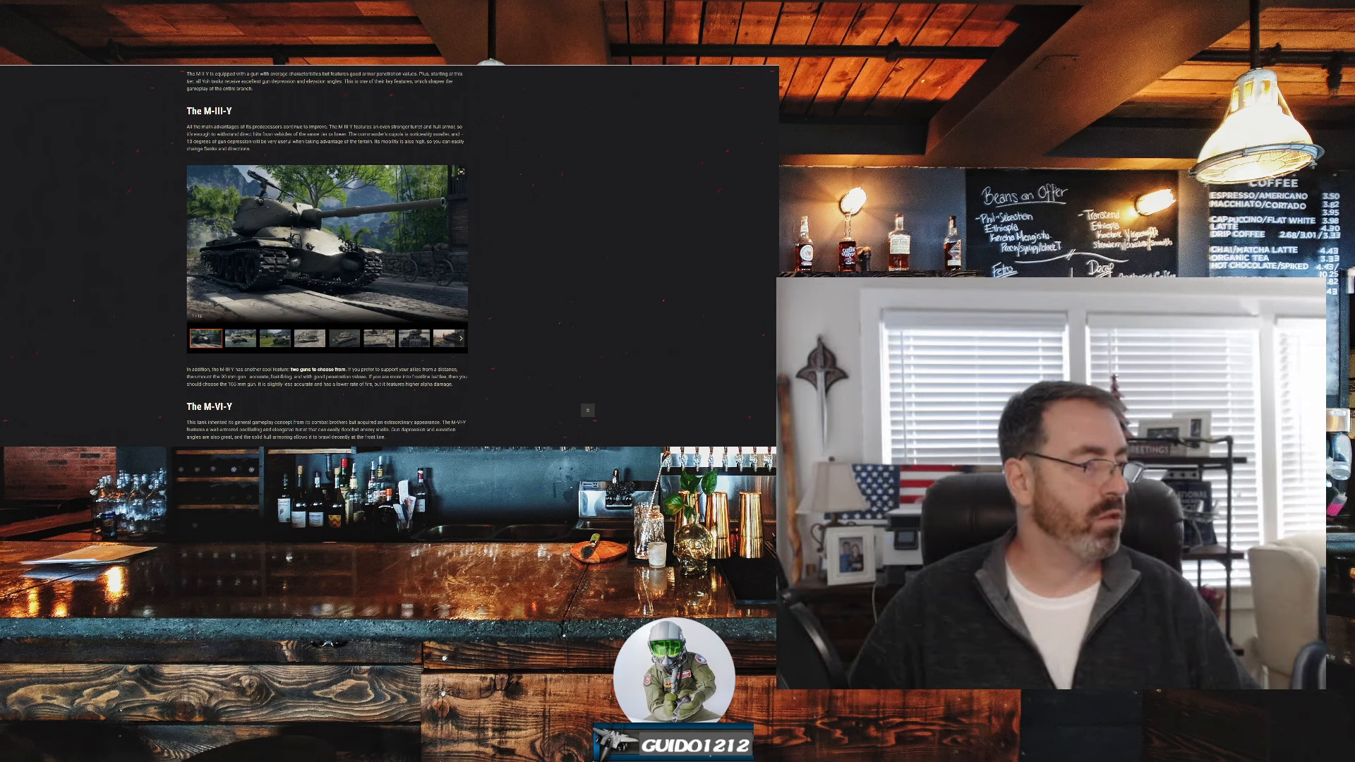
scroll(588, 410, "down", 3)
scroll(588, 409, "down", 3)
scroll(588, 410, "down", 2)
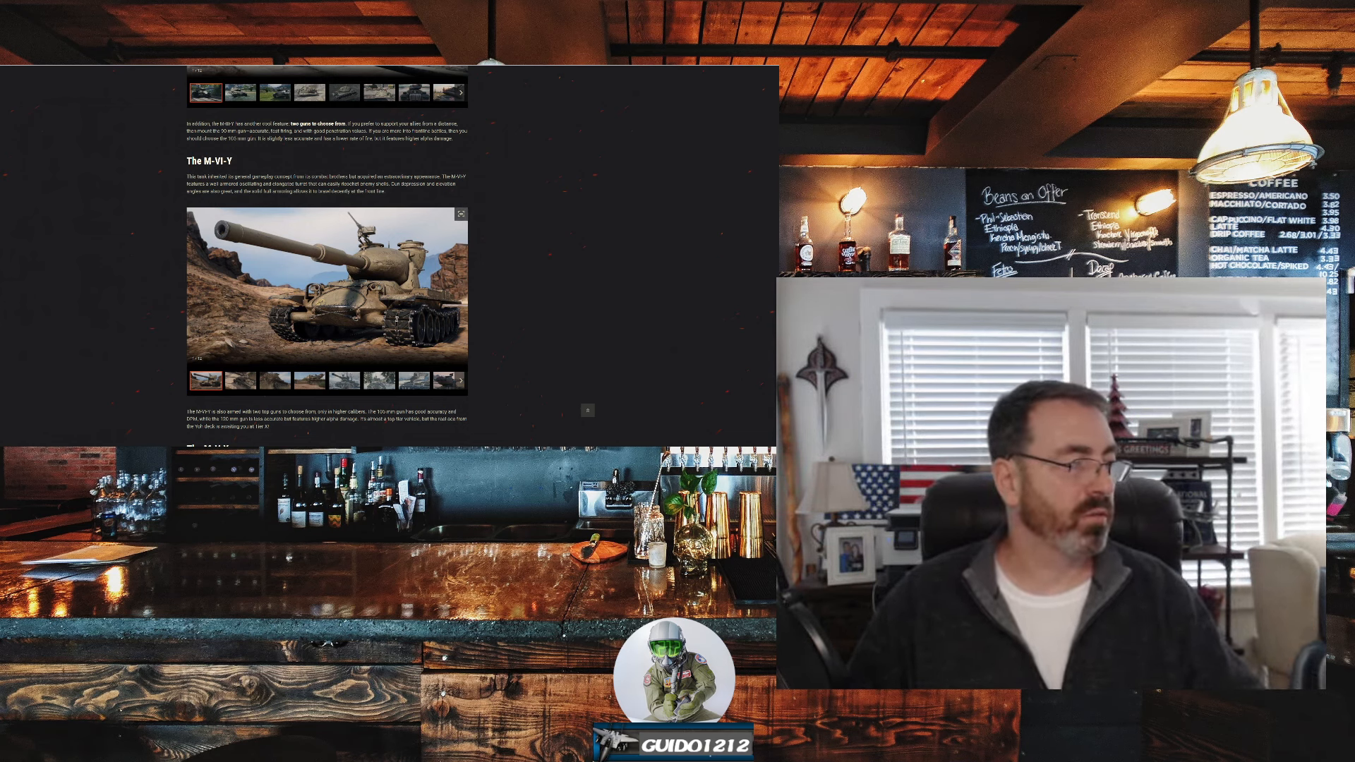
scroll(588, 410, "down", 2)
scroll(588, 409, "down", 2)
scroll(588, 410, "down", 2)
scroll(587, 409, "down", 3)
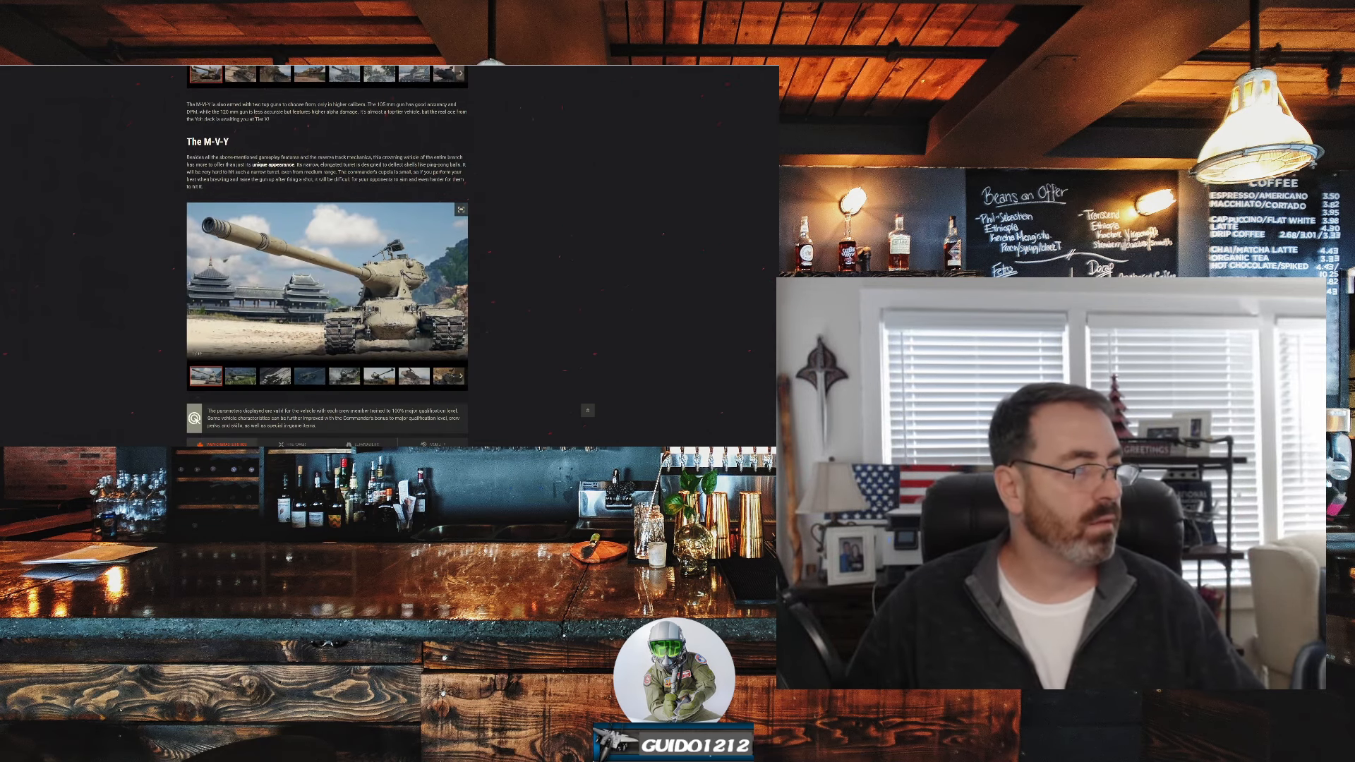
scroll(588, 410, "up", 3)
scroll(587, 410, "up", 2)
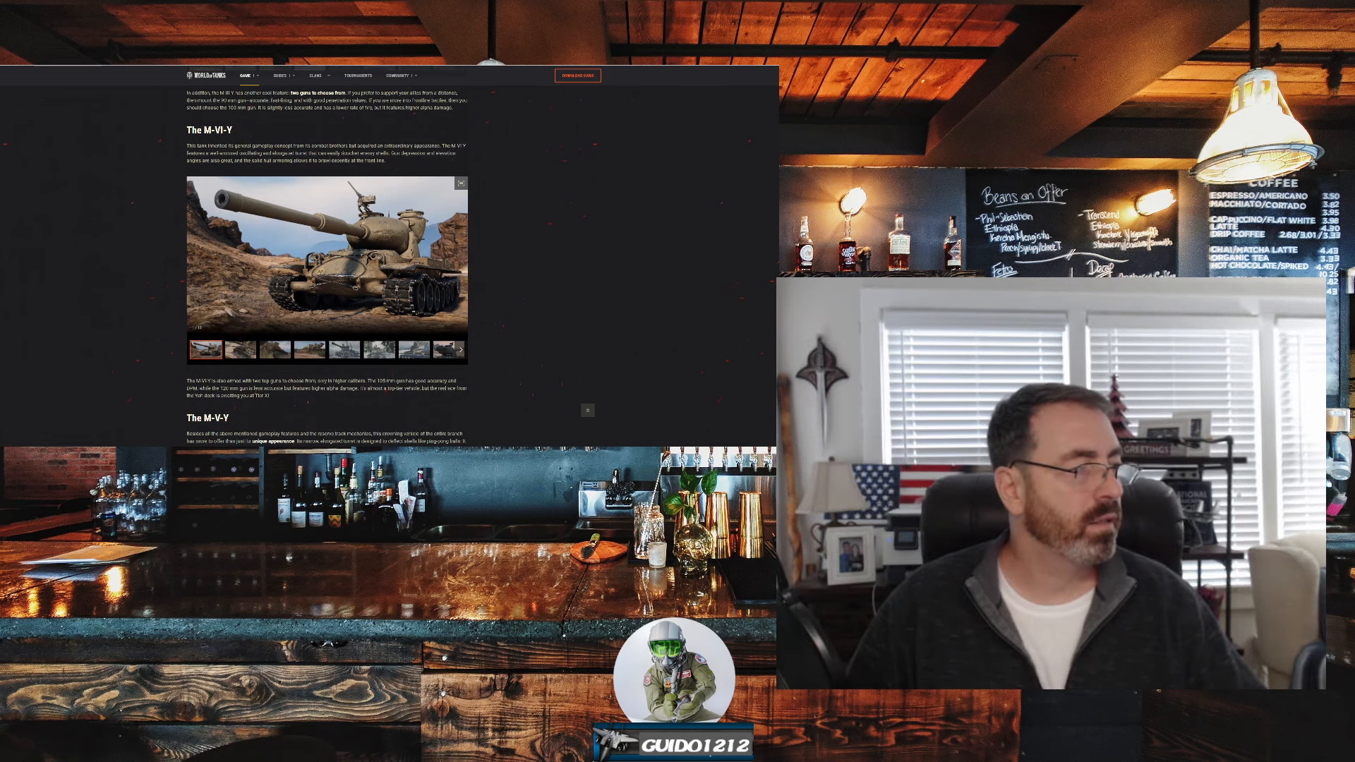
scroll(587, 410, "down", 3)
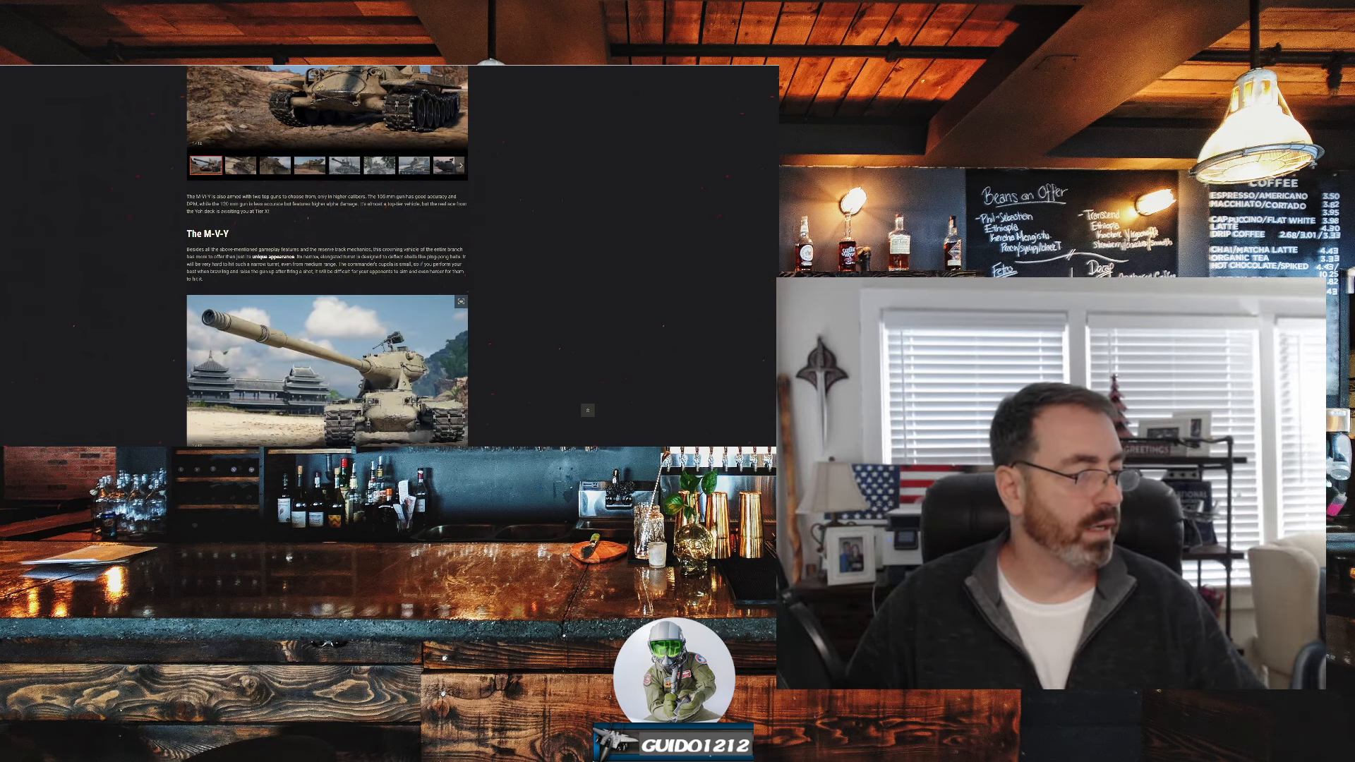
scroll(588, 410, "up", 3)
scroll(587, 409, "up", 2)
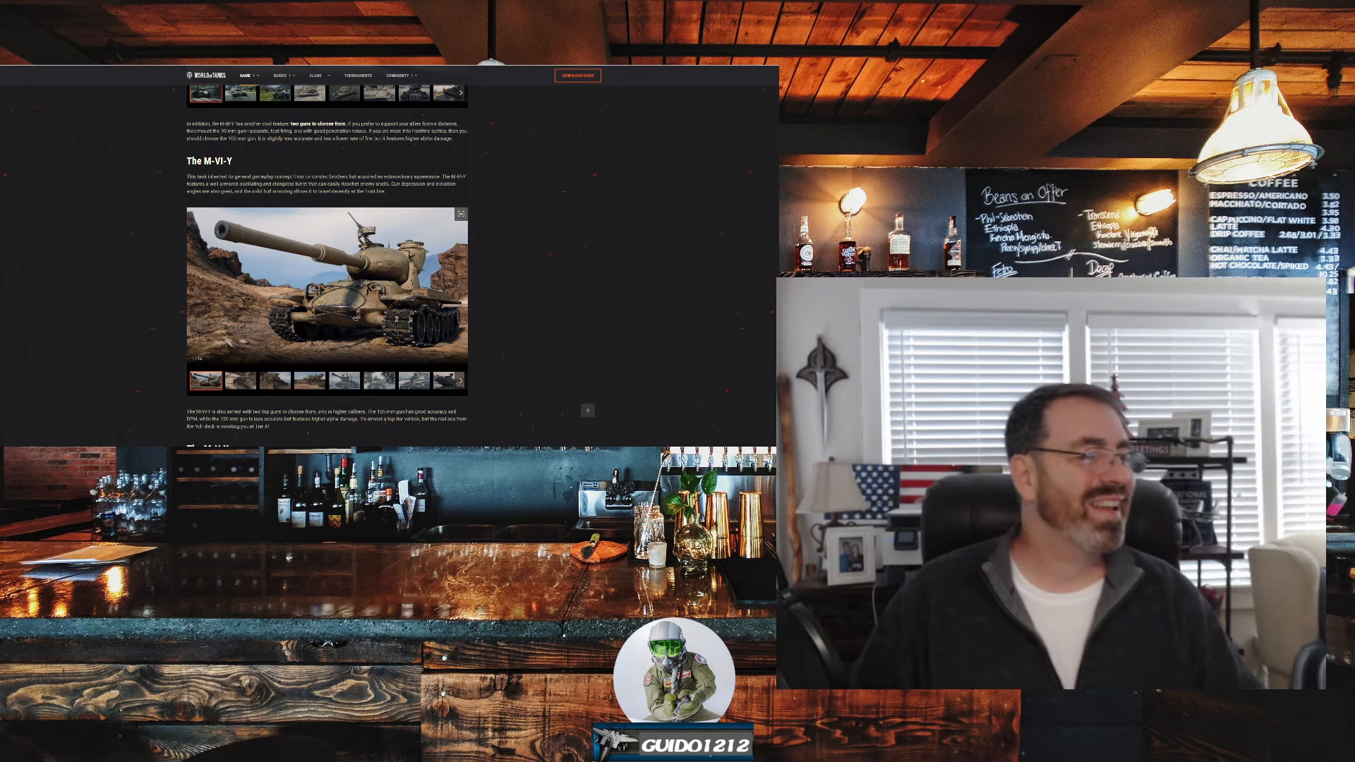
scroll(587, 409, "down", 3)
scroll(587, 409, "down", 2)
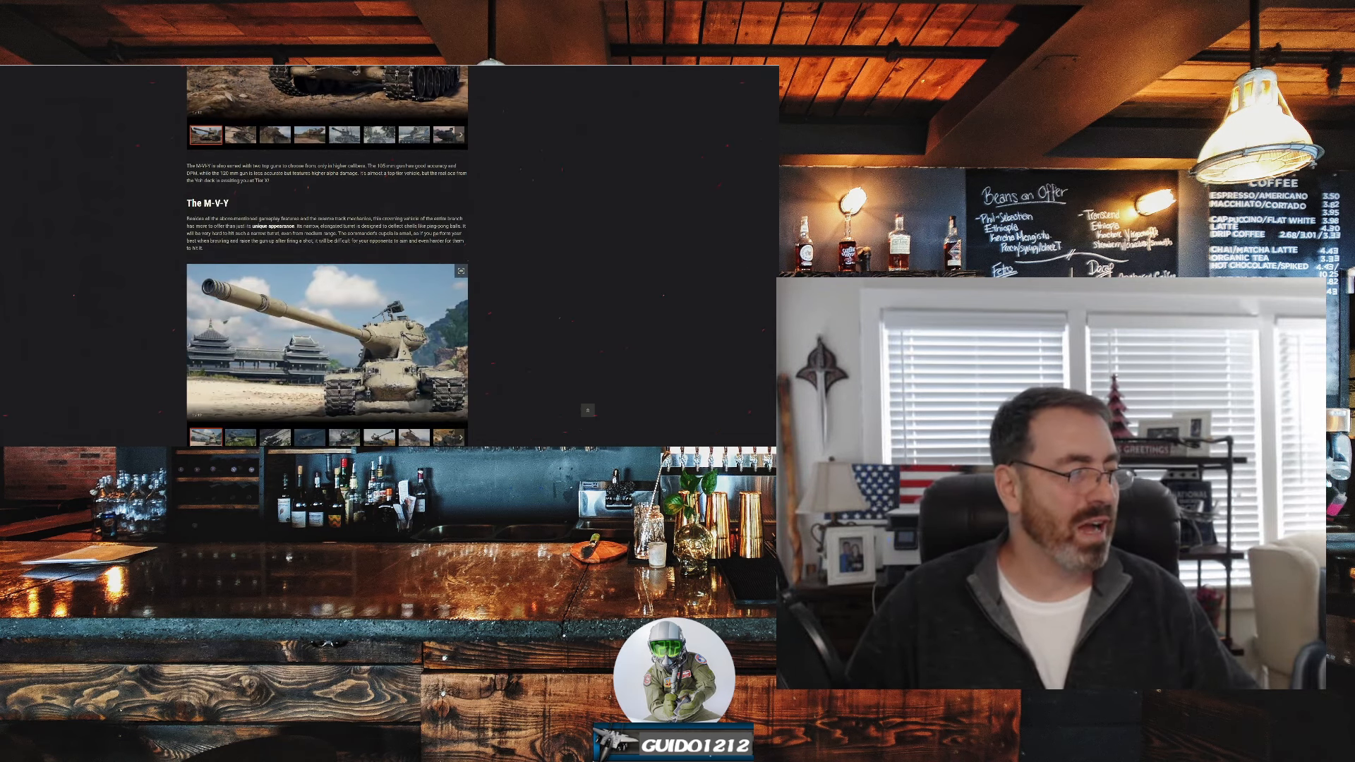
scroll(588, 410, "down", 1)
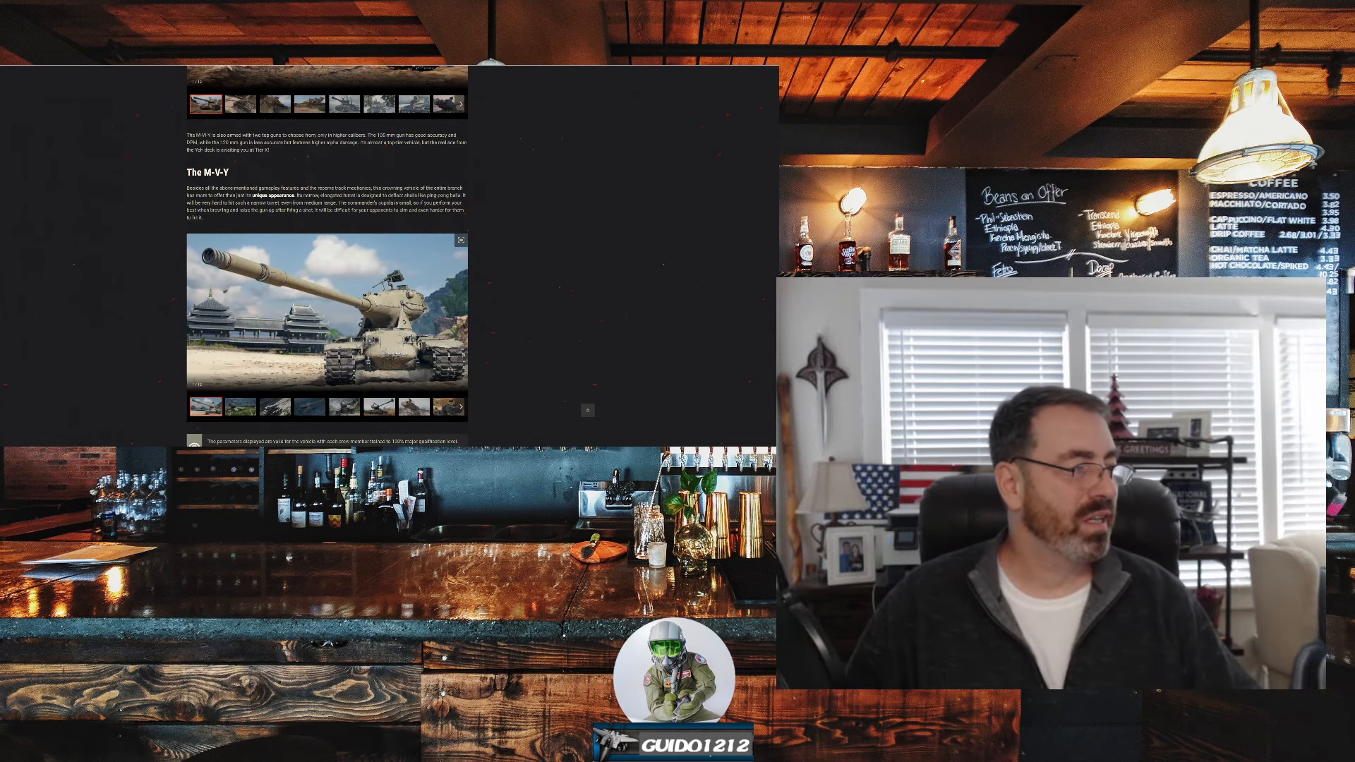
scroll(587, 409, "down", 3)
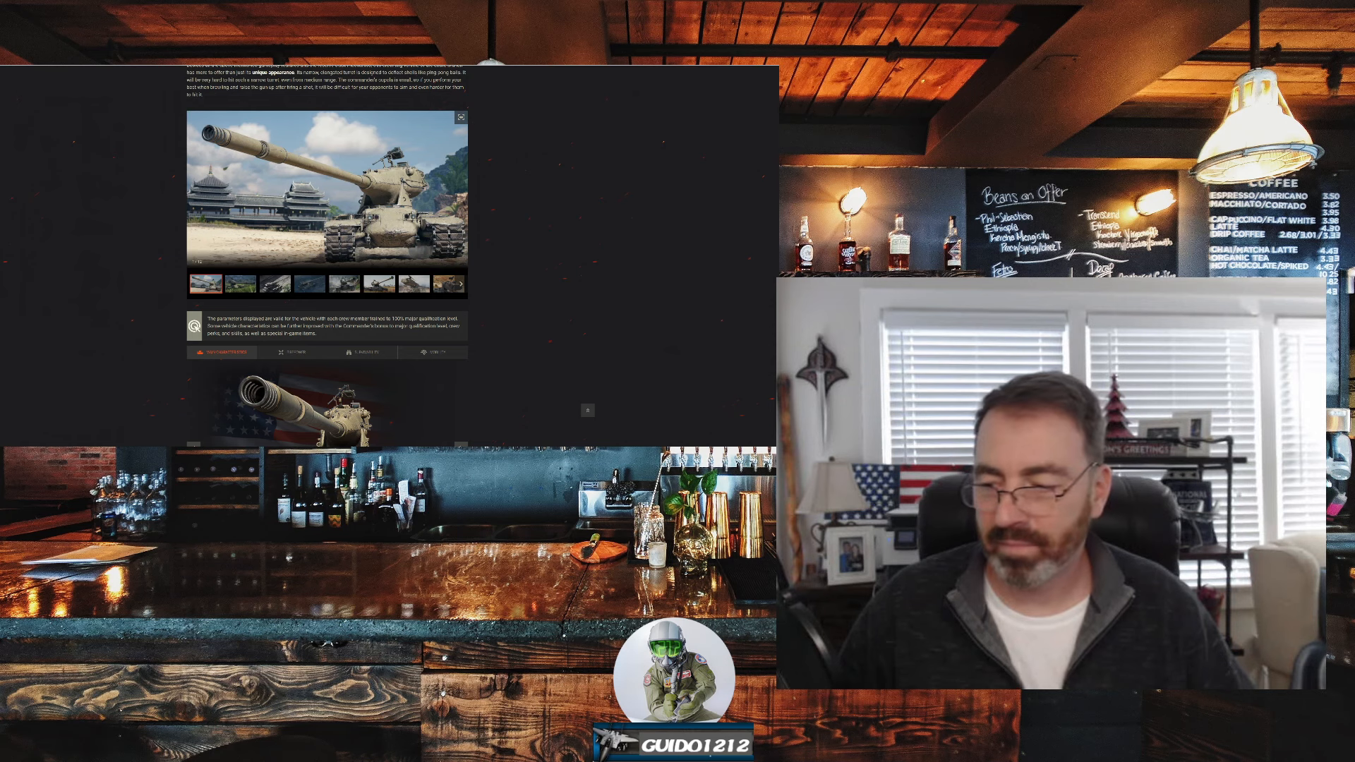
scroll(588, 410, "down", 4)
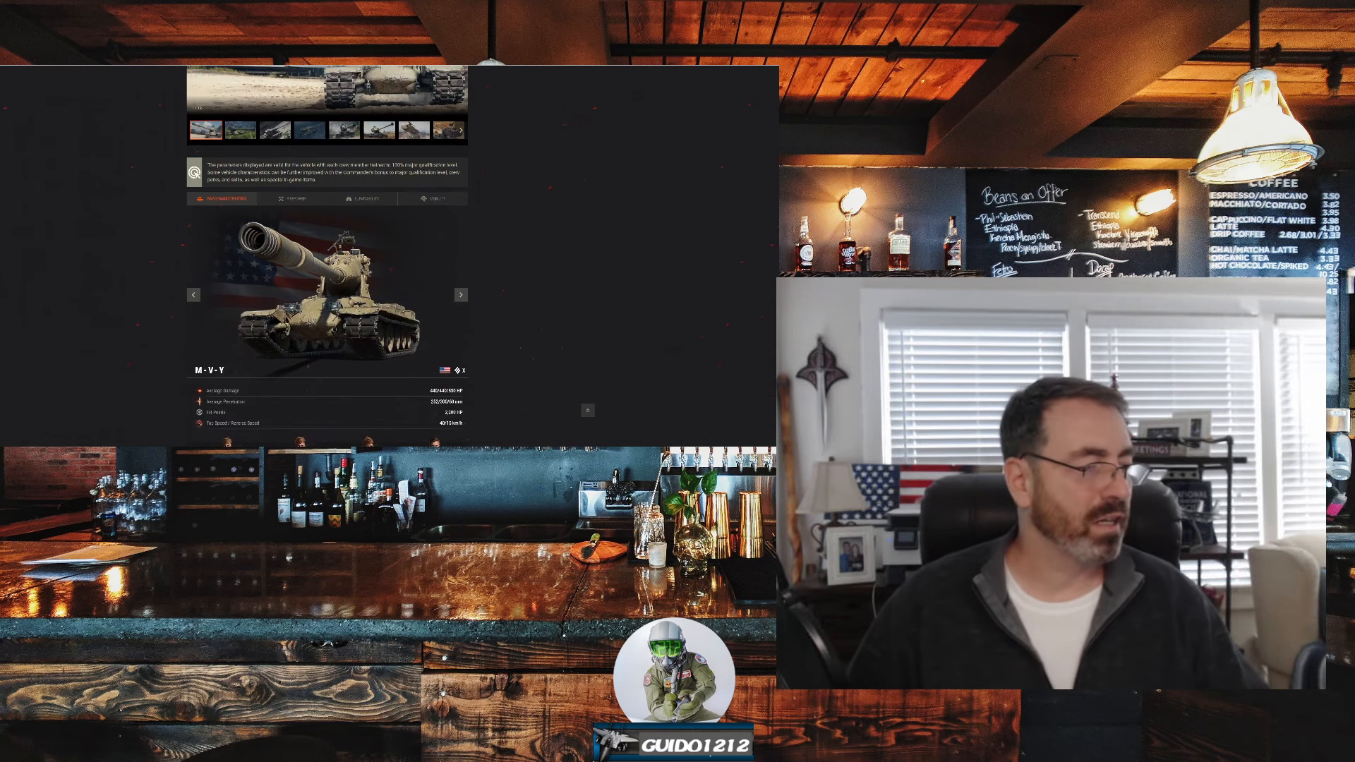
scroll(587, 410, "up", 4)
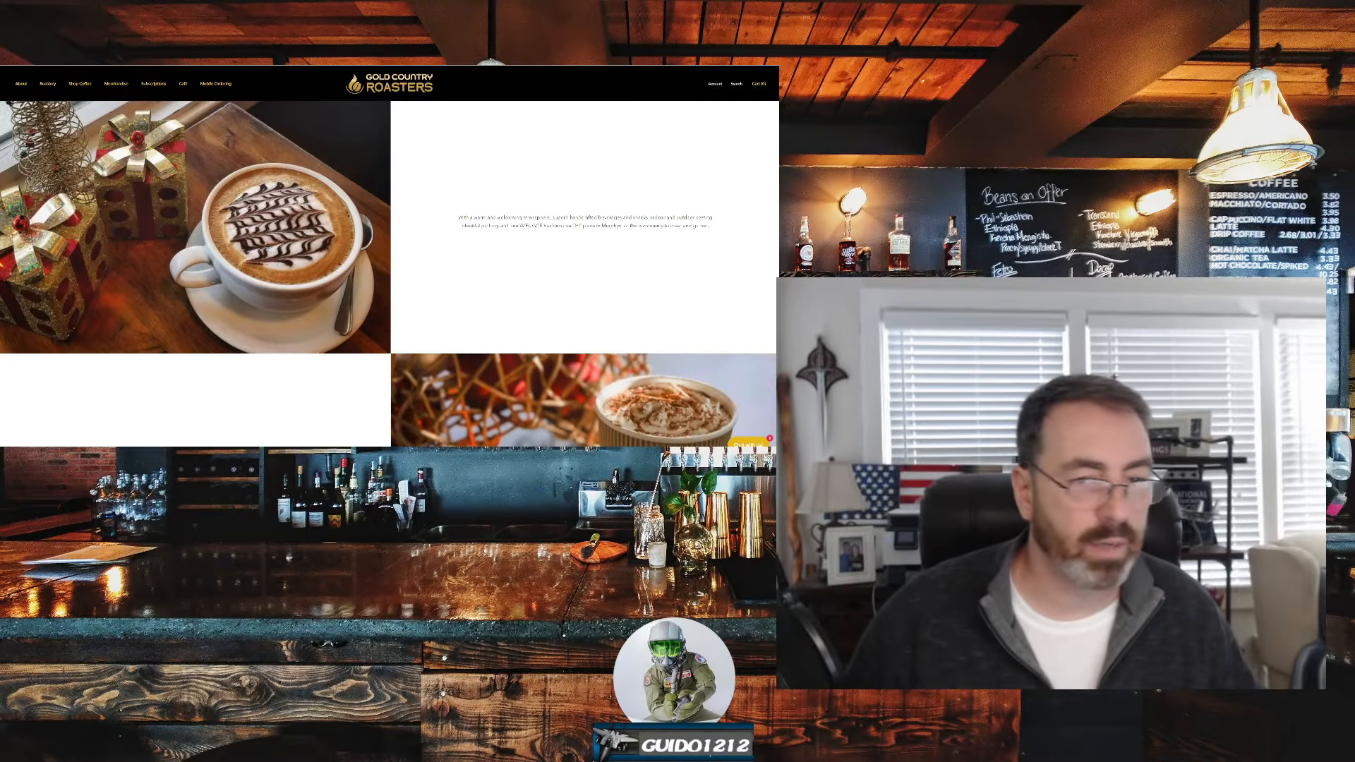
scroll(389, 265, "up", 2)
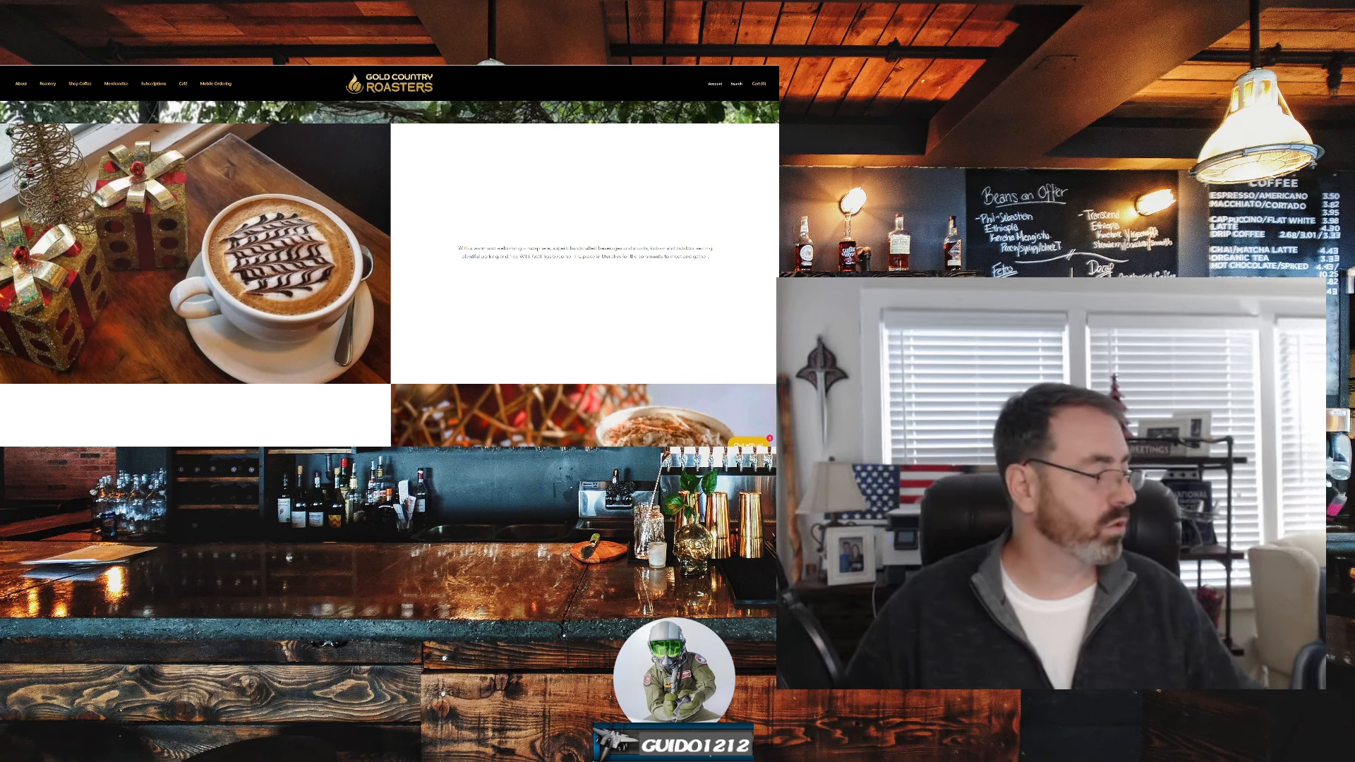
scroll(390, 265, "up", 3)
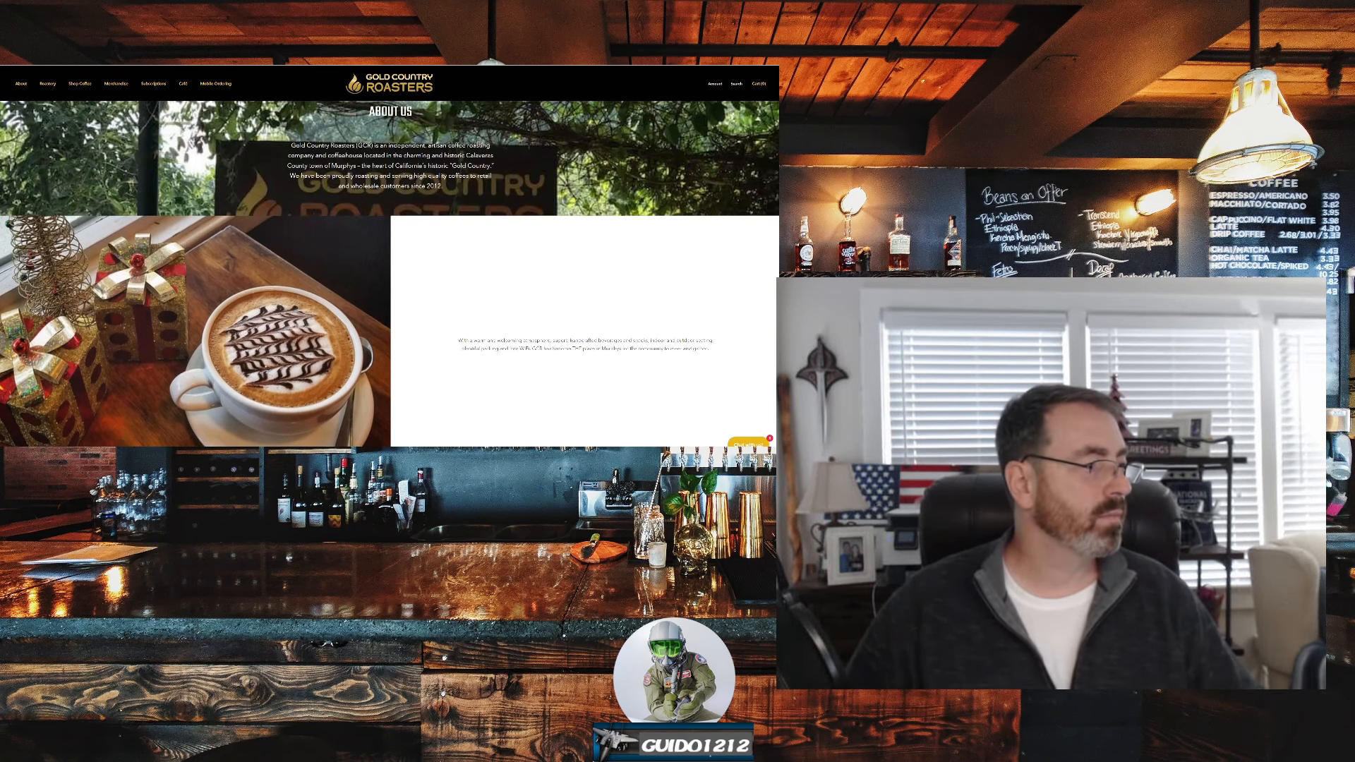
scroll(389, 264, "up", 1)
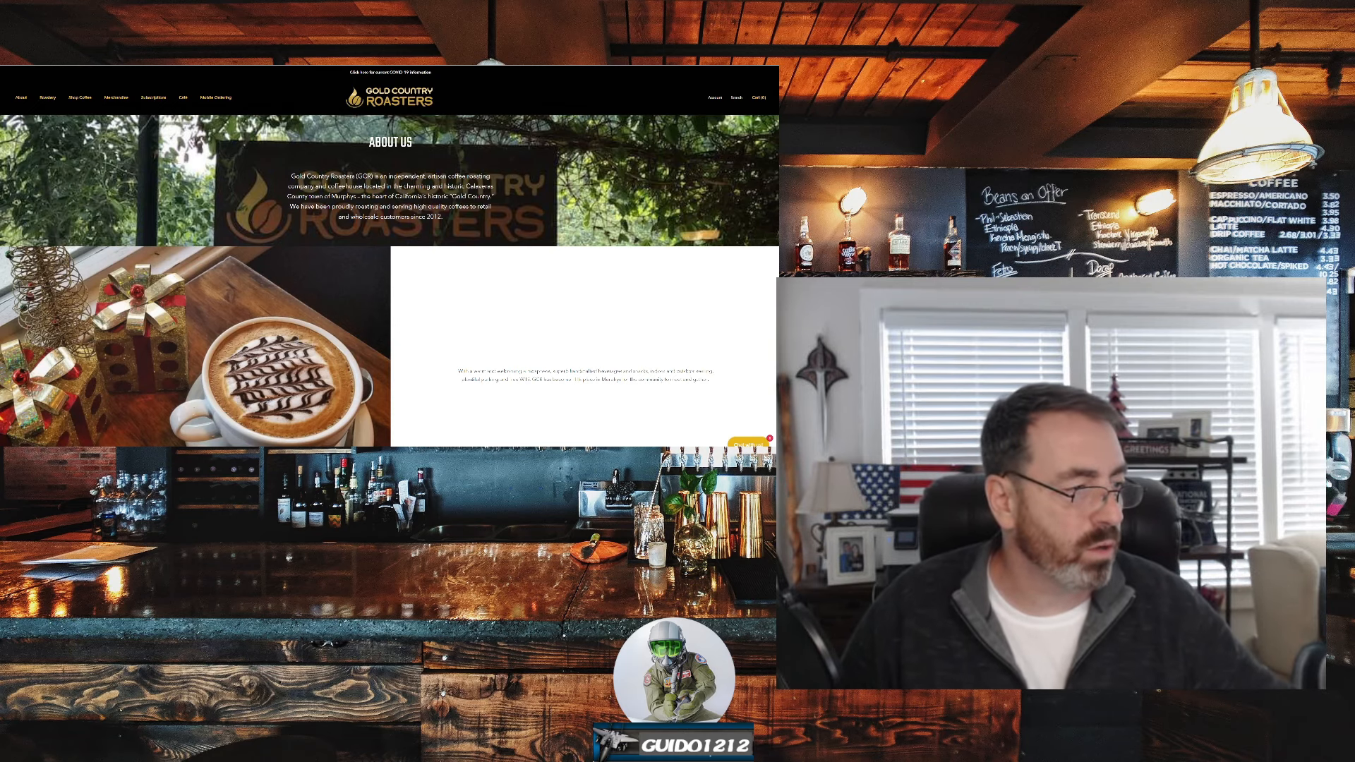
scroll(390, 276, "down", 5)
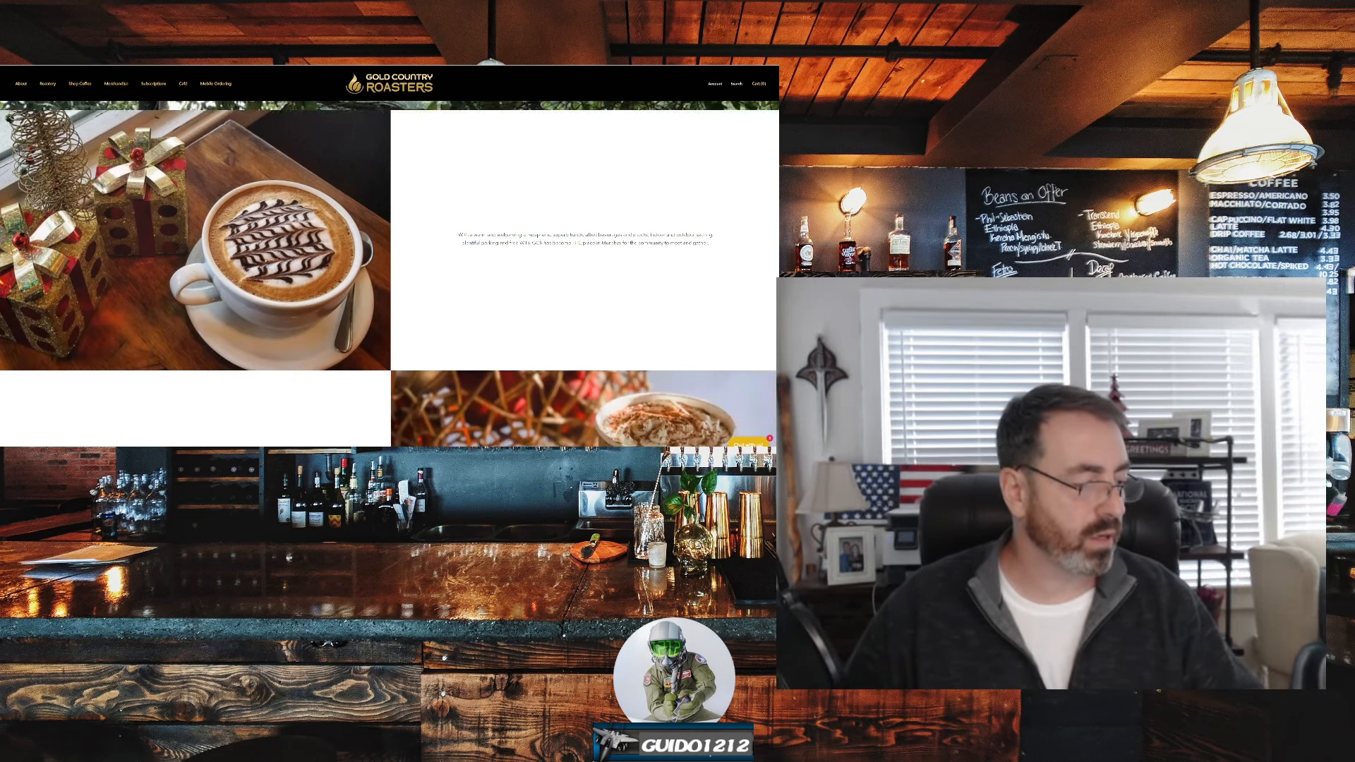
scroll(389, 275, "down", 3)
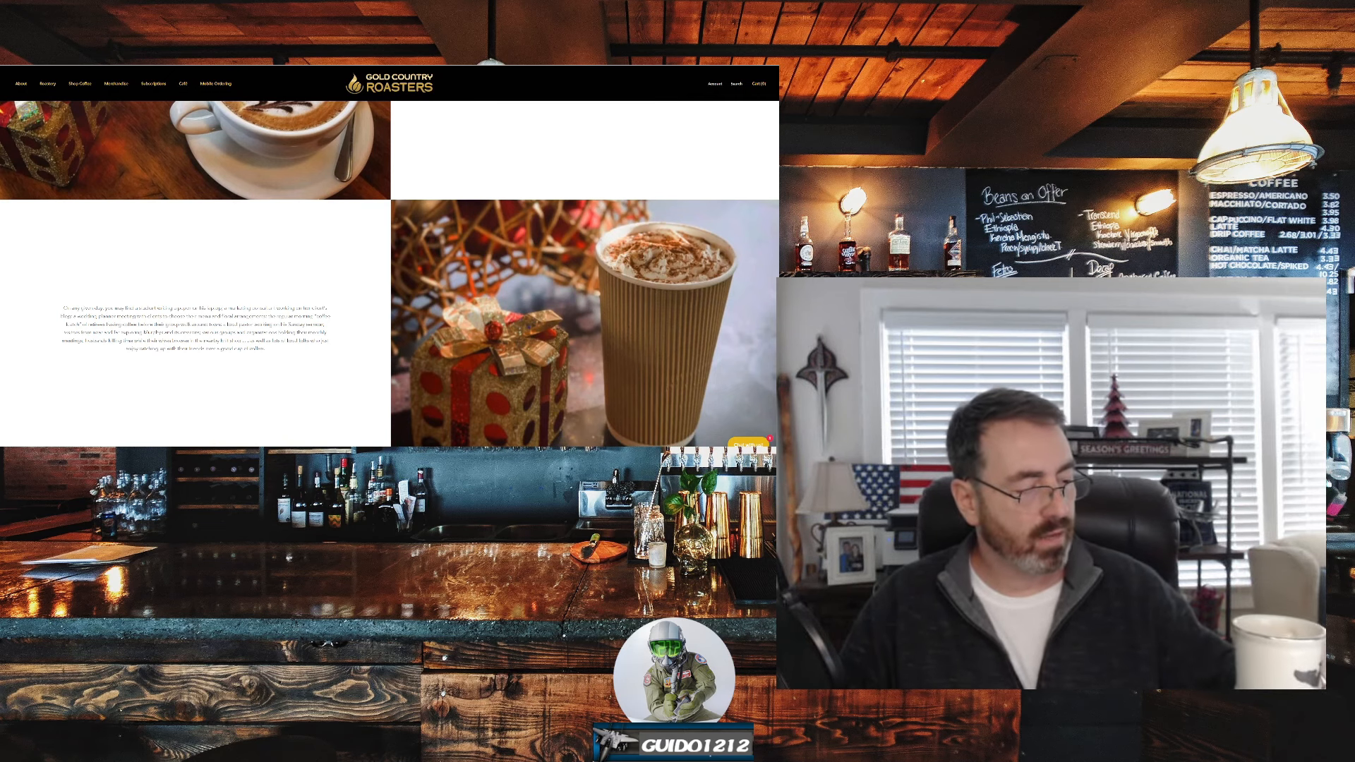
scroll(390, 276, "up", 4)
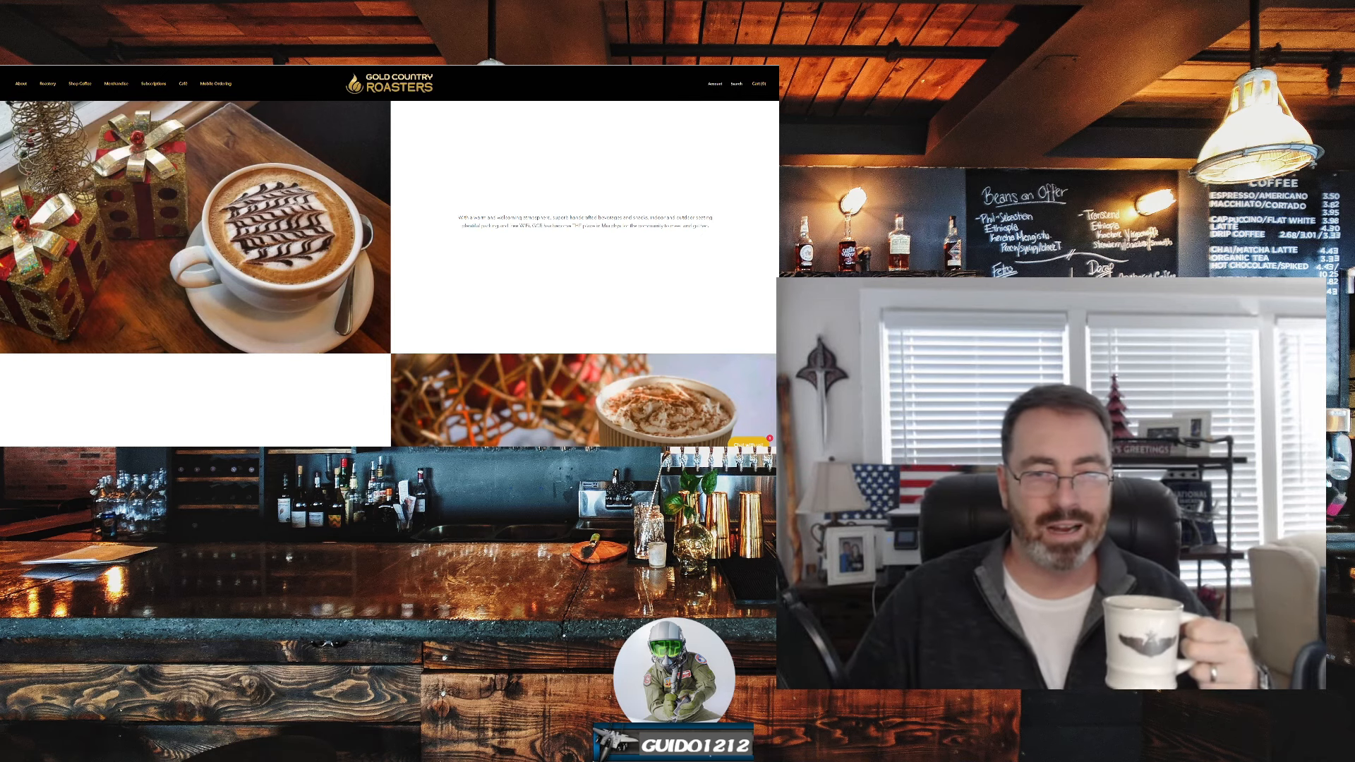
scroll(390, 275, "down", 3)
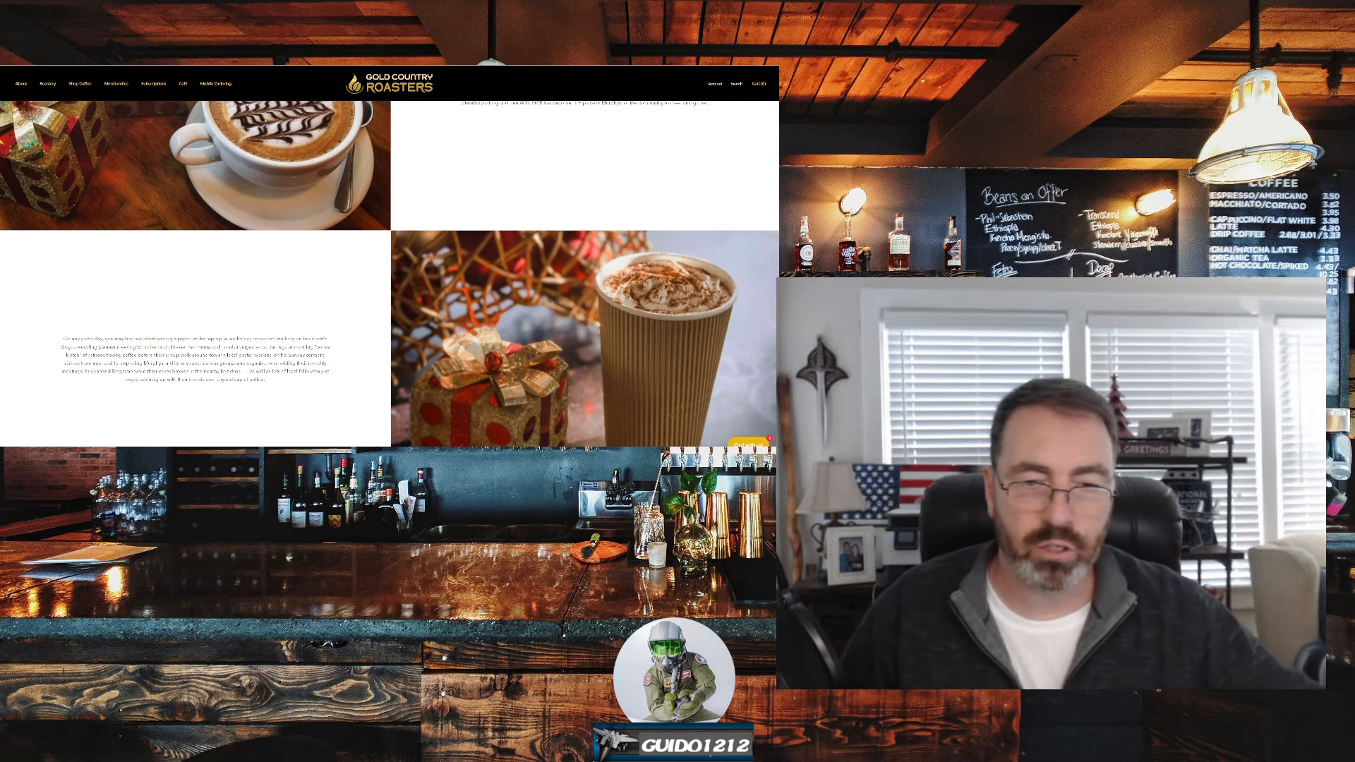
scroll(390, 273, "down", 3)
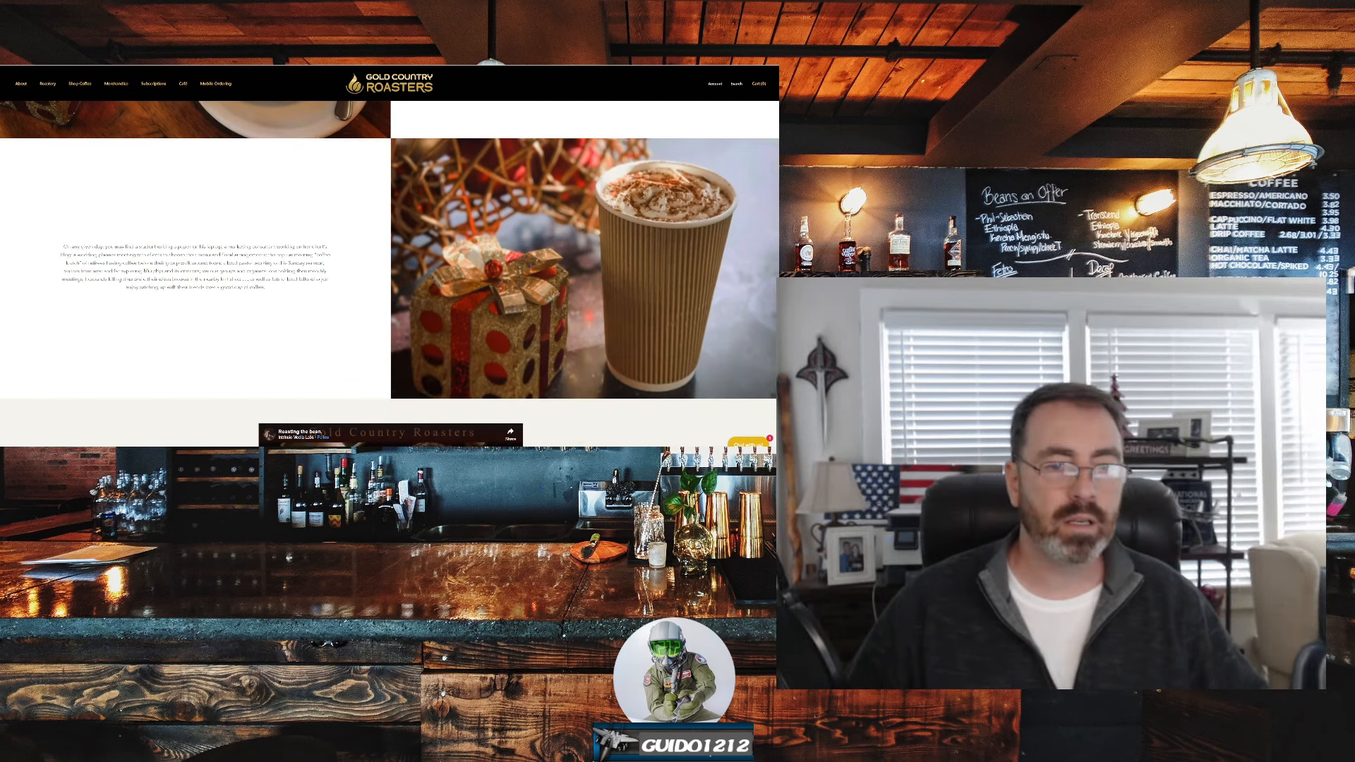
scroll(390, 273, "up", 3)
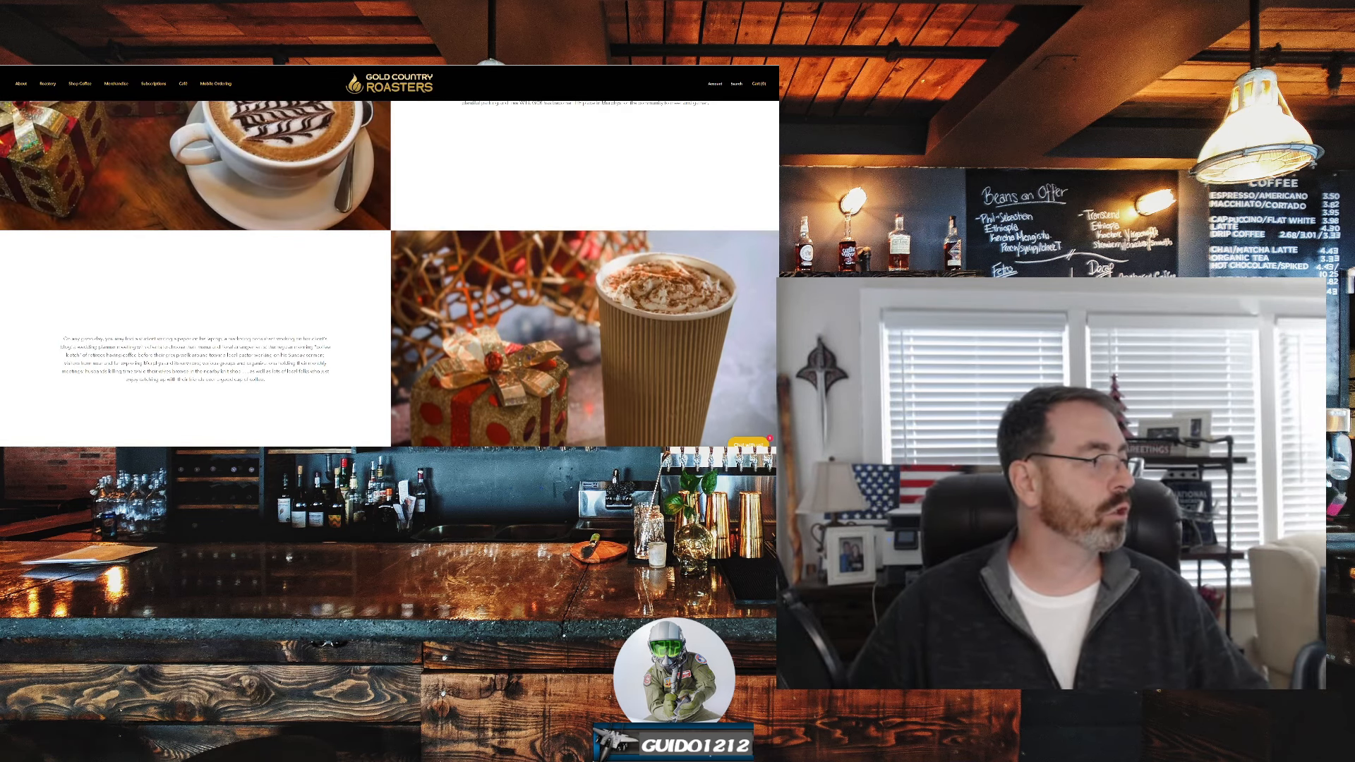
scroll(389, 273, "down", 3)
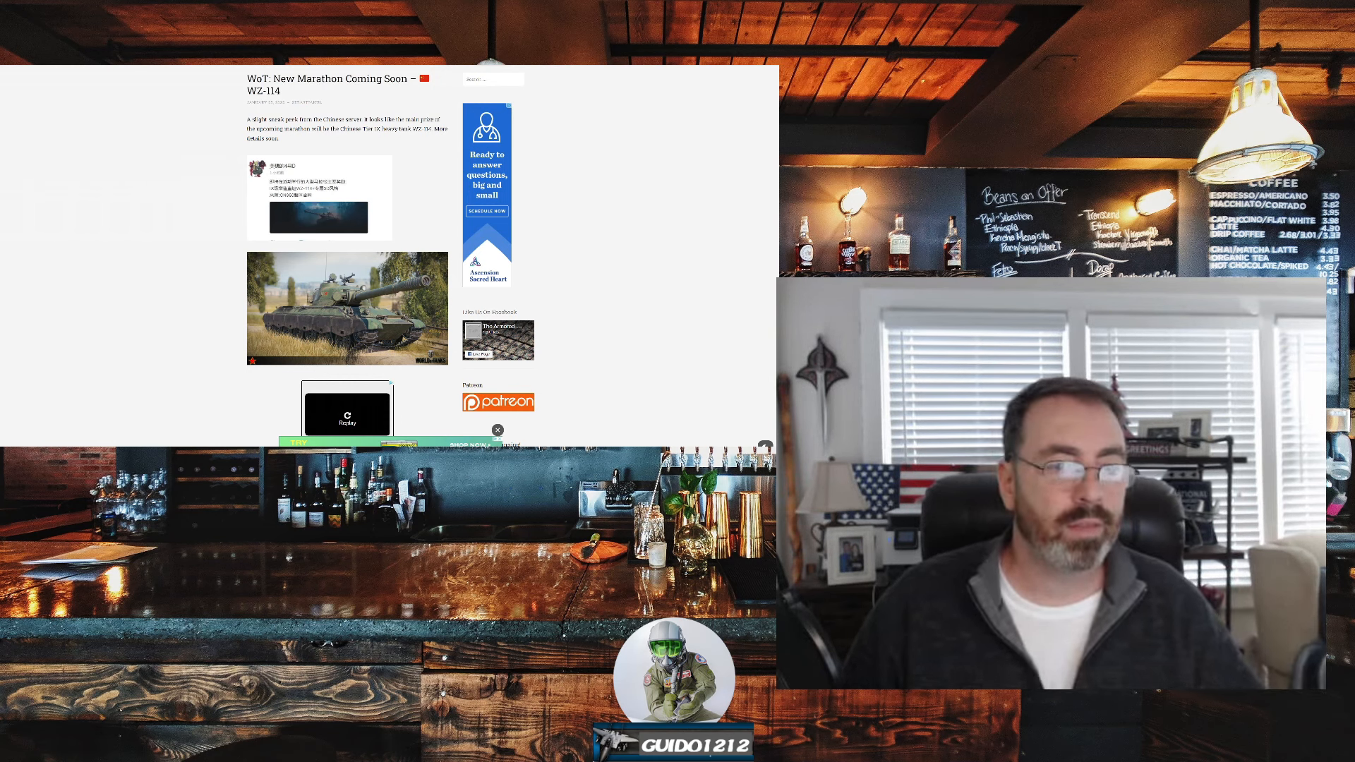
scroll(386, 254, "up", 1)
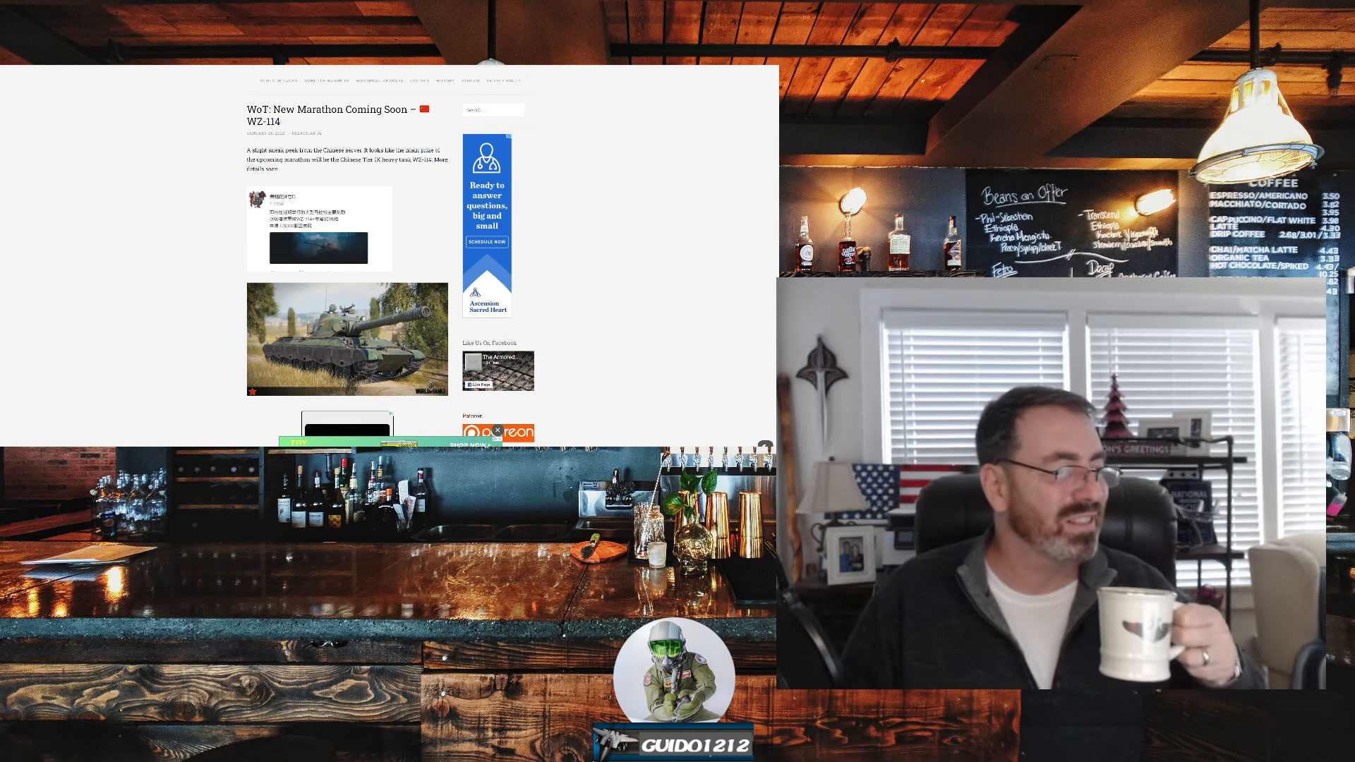
scroll(392, 255, "down", 1)
scroll(392, 254, "up", 2)
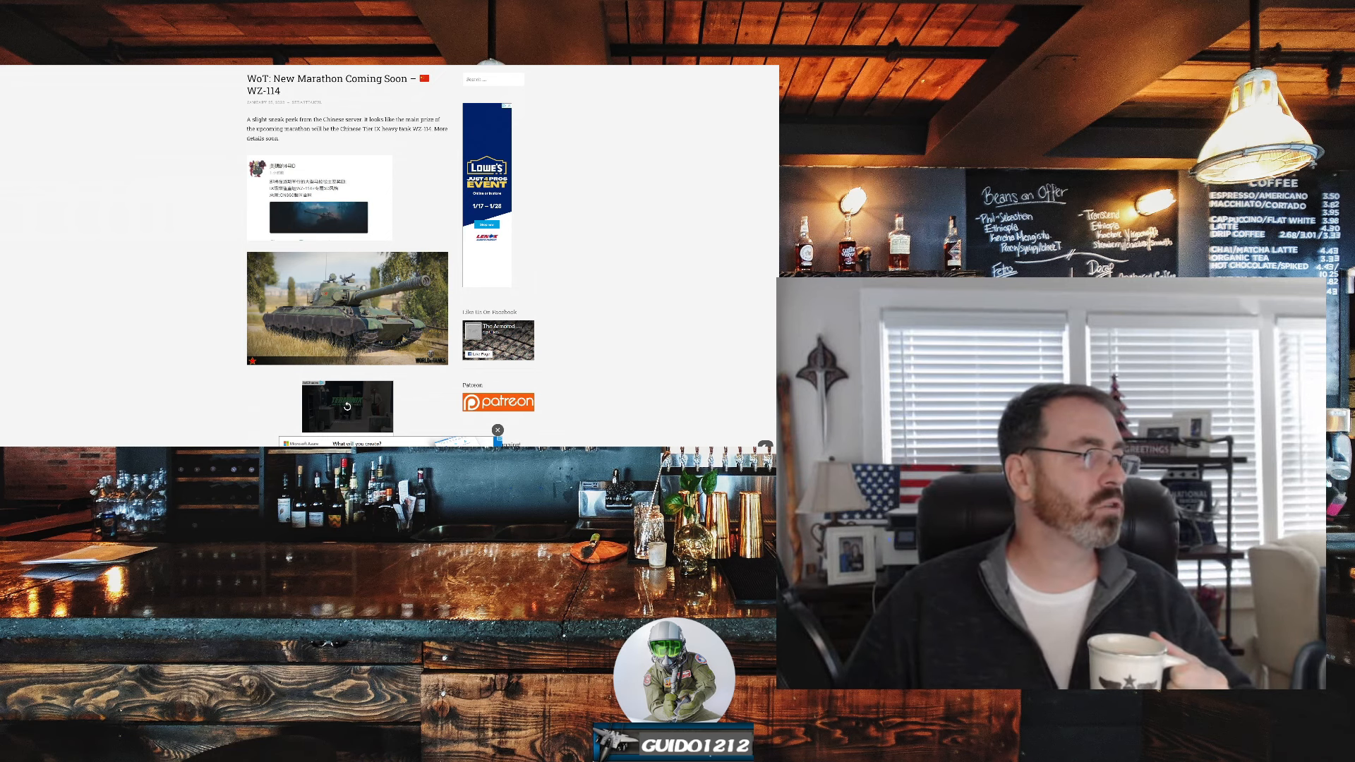
Switch from the WZ-114 marathon post to the WZ-114 stats page on tanks.gg.
key("ctrl+Tab")
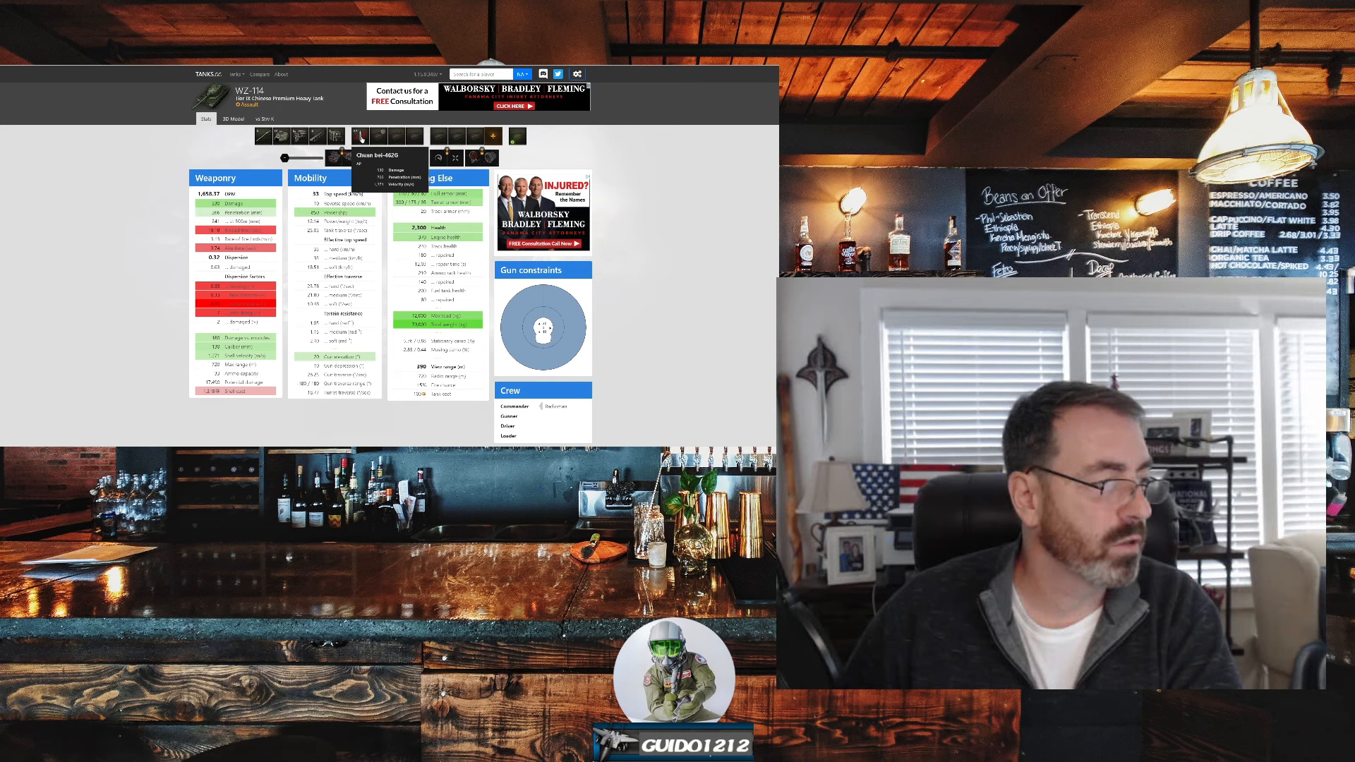
left_click(360, 138)
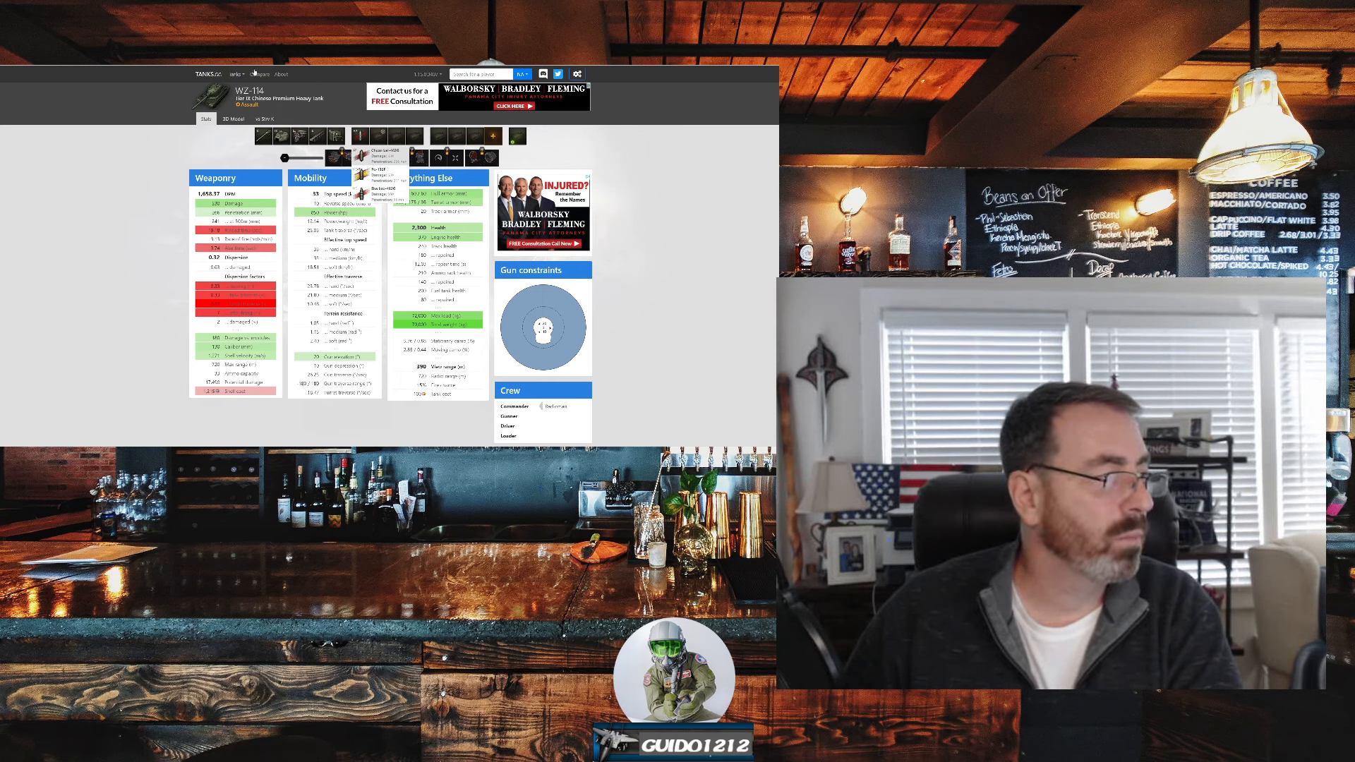
Select a different shell from the WZ-114's ammo choices to update its stats.
left_click(365, 170)
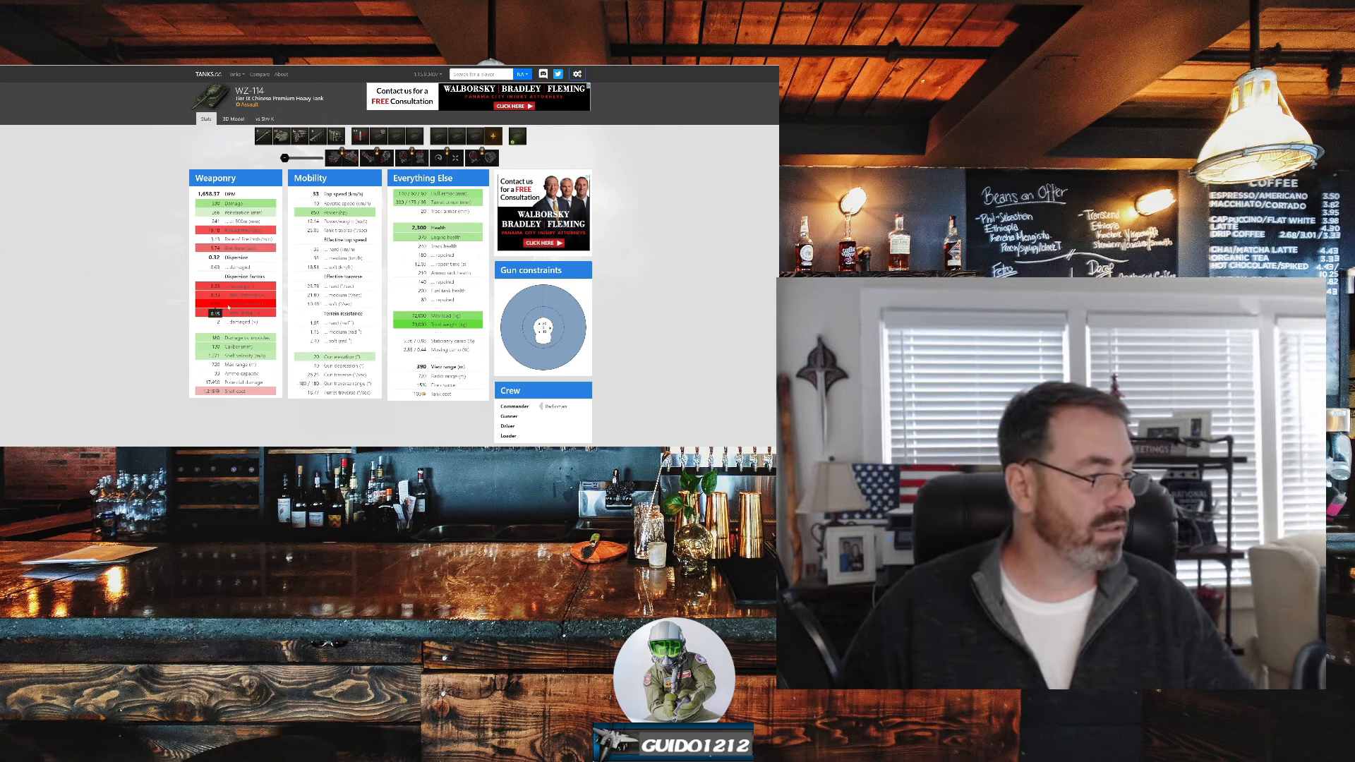
scroll(227, 308, "down", 1)
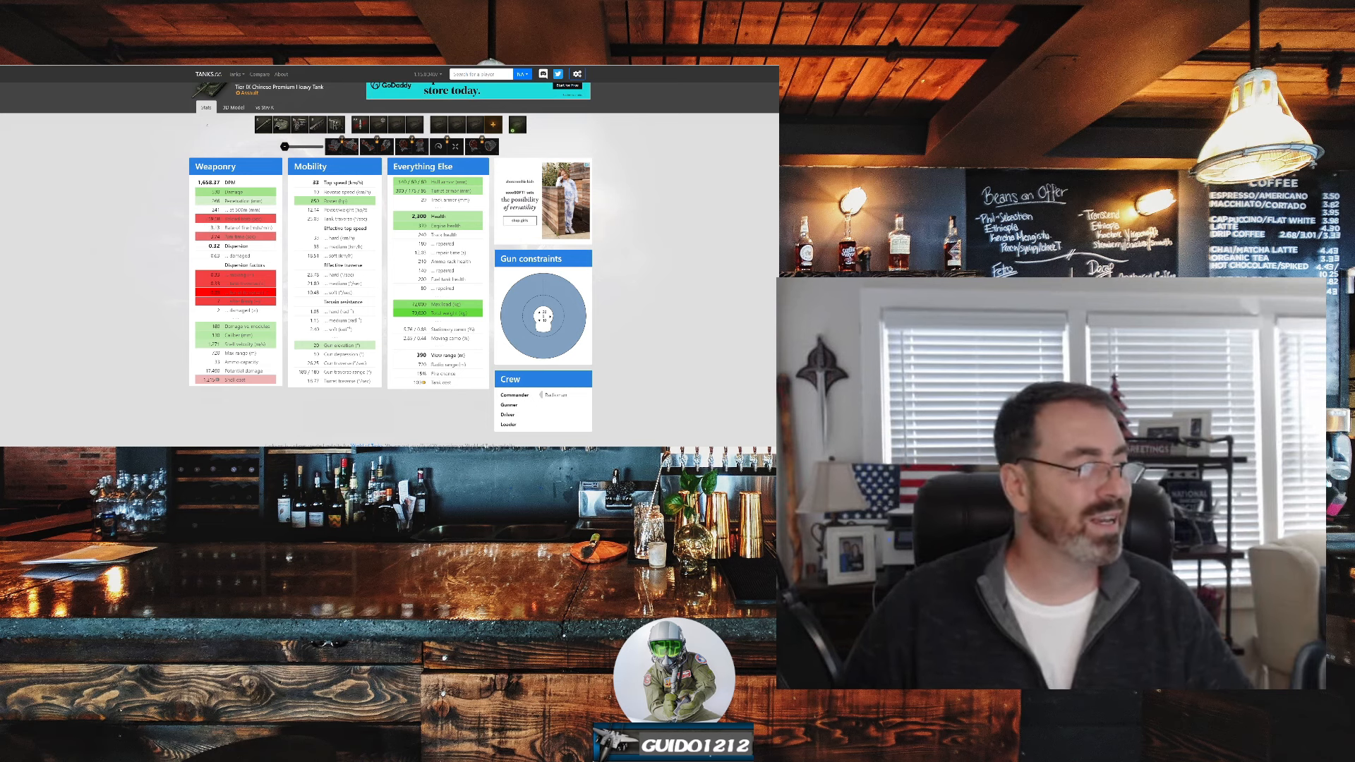
left_click(265, 108)
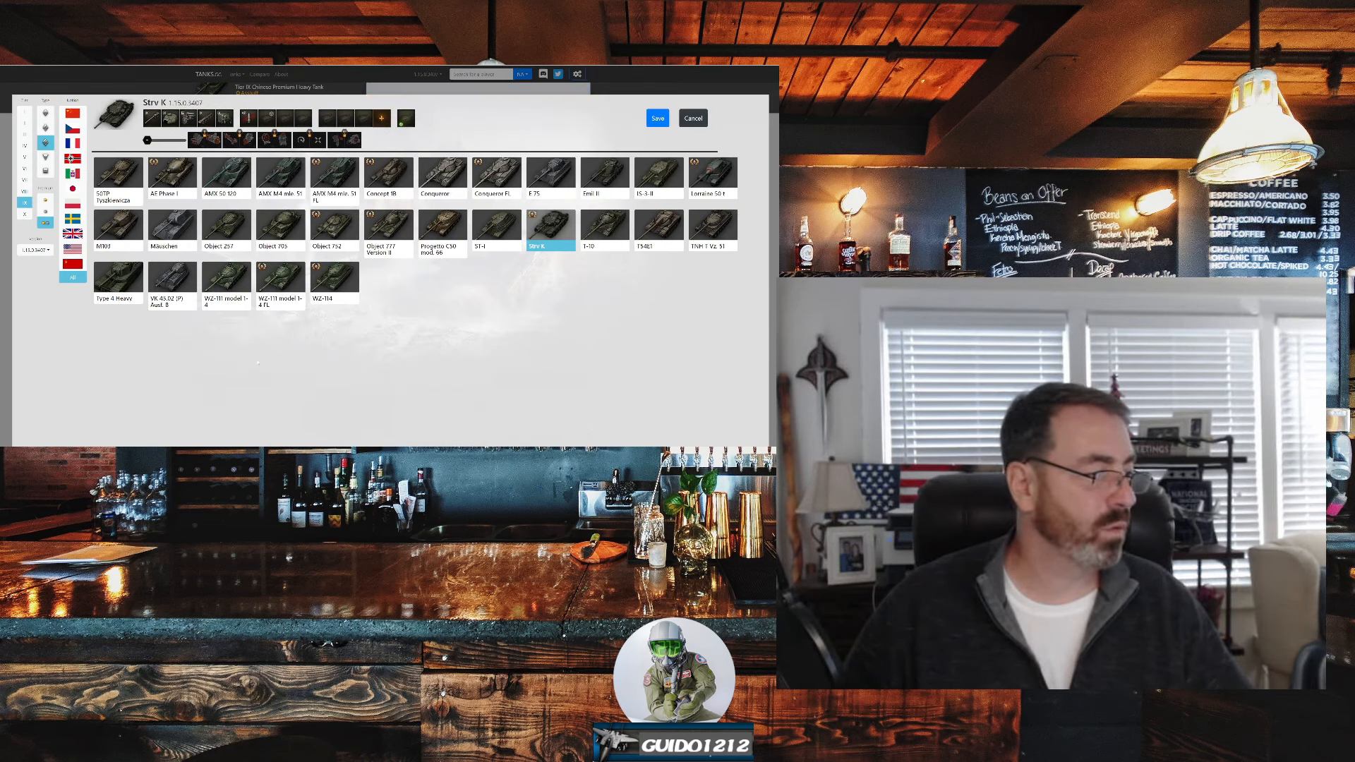
left_click(225, 277)
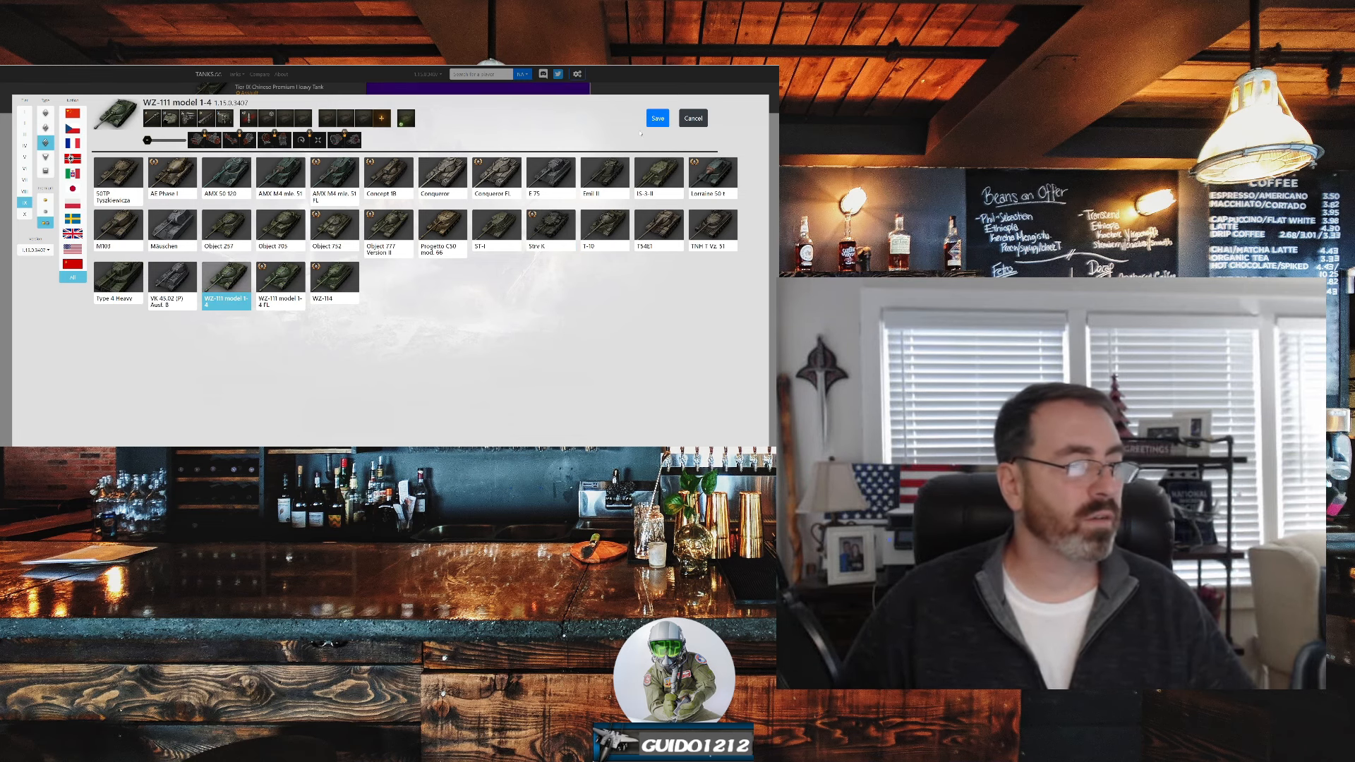
Load a side-by-side comparison of the WZ-114 against the WZ-111 model 1-4.
left_click(656, 118)
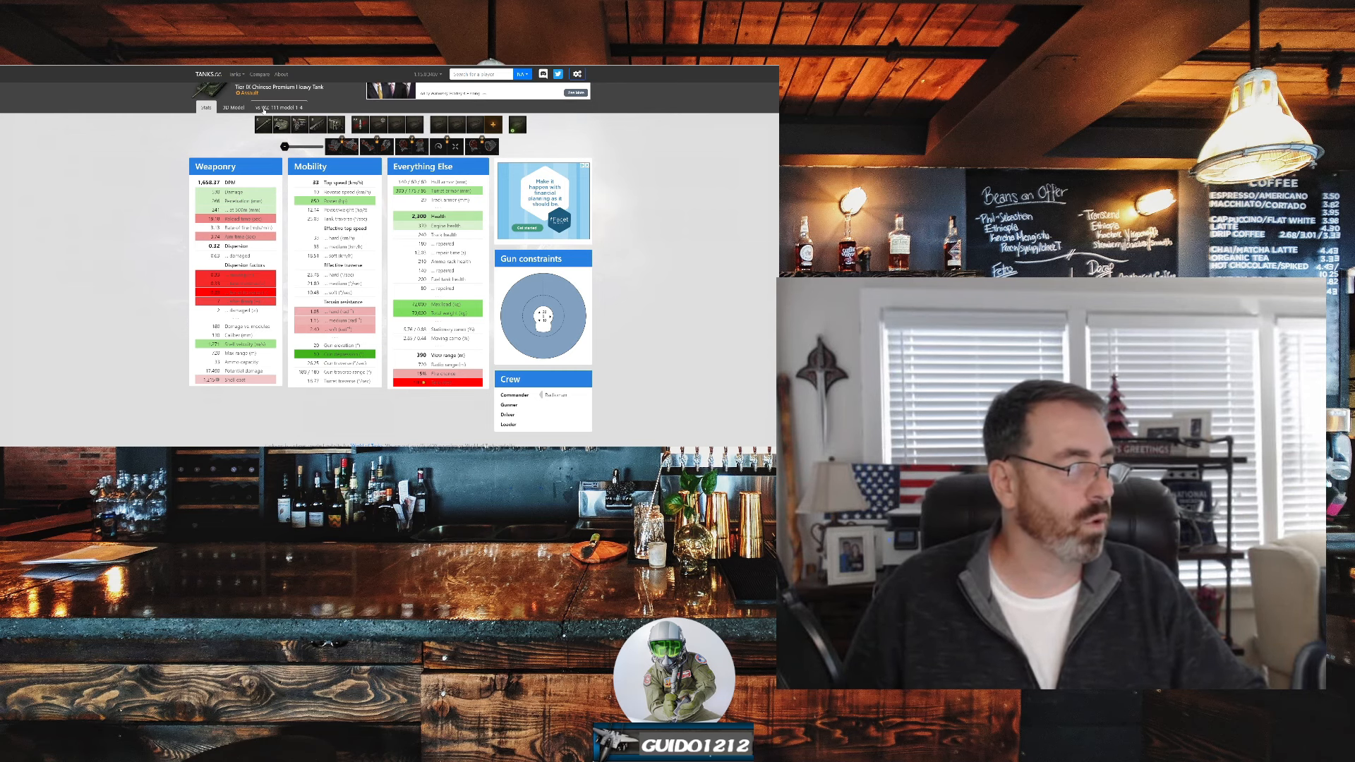
Reopen the comparison tank picker from the 'vs WZ-111 model 1-4' entry.
left_click(262, 110)
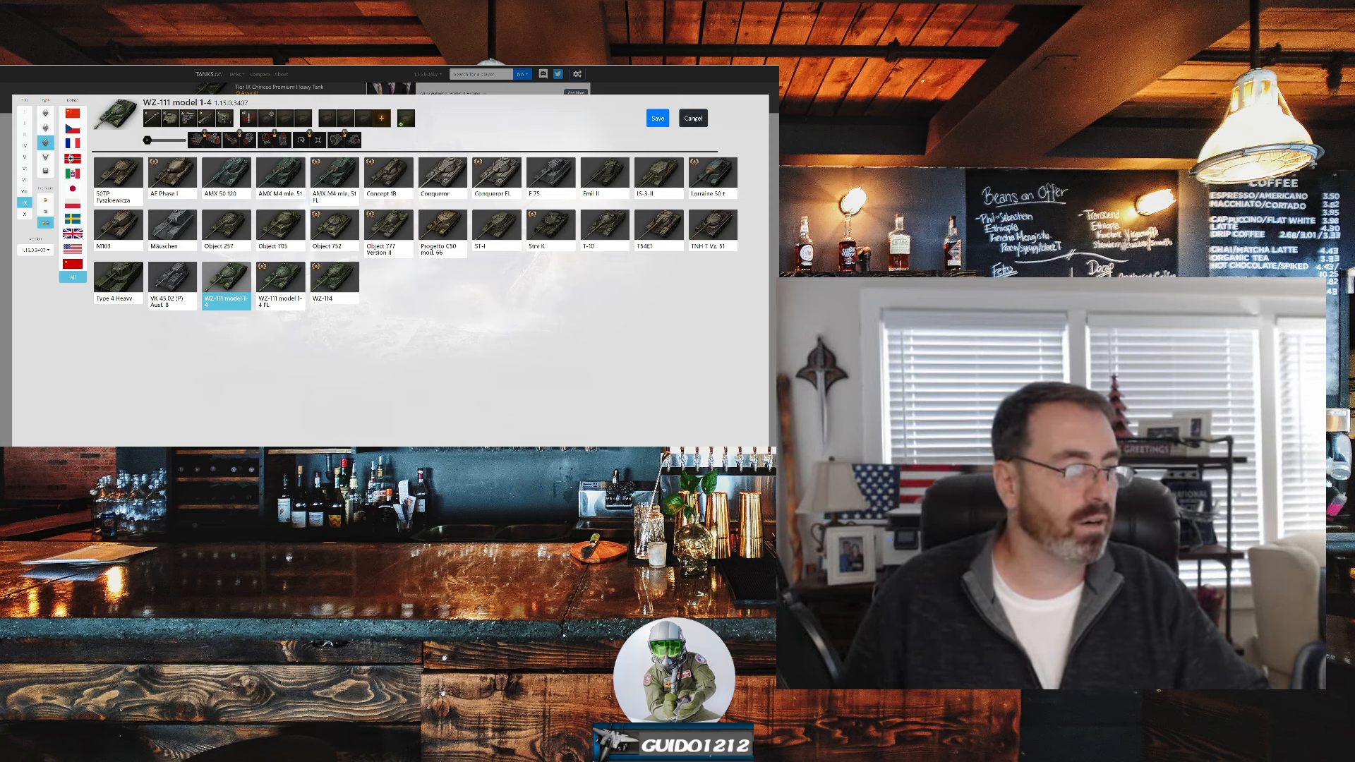
Cancel the tank picker, keeping the WZ-111 model 1-4 comparison.
left_click(658, 117)
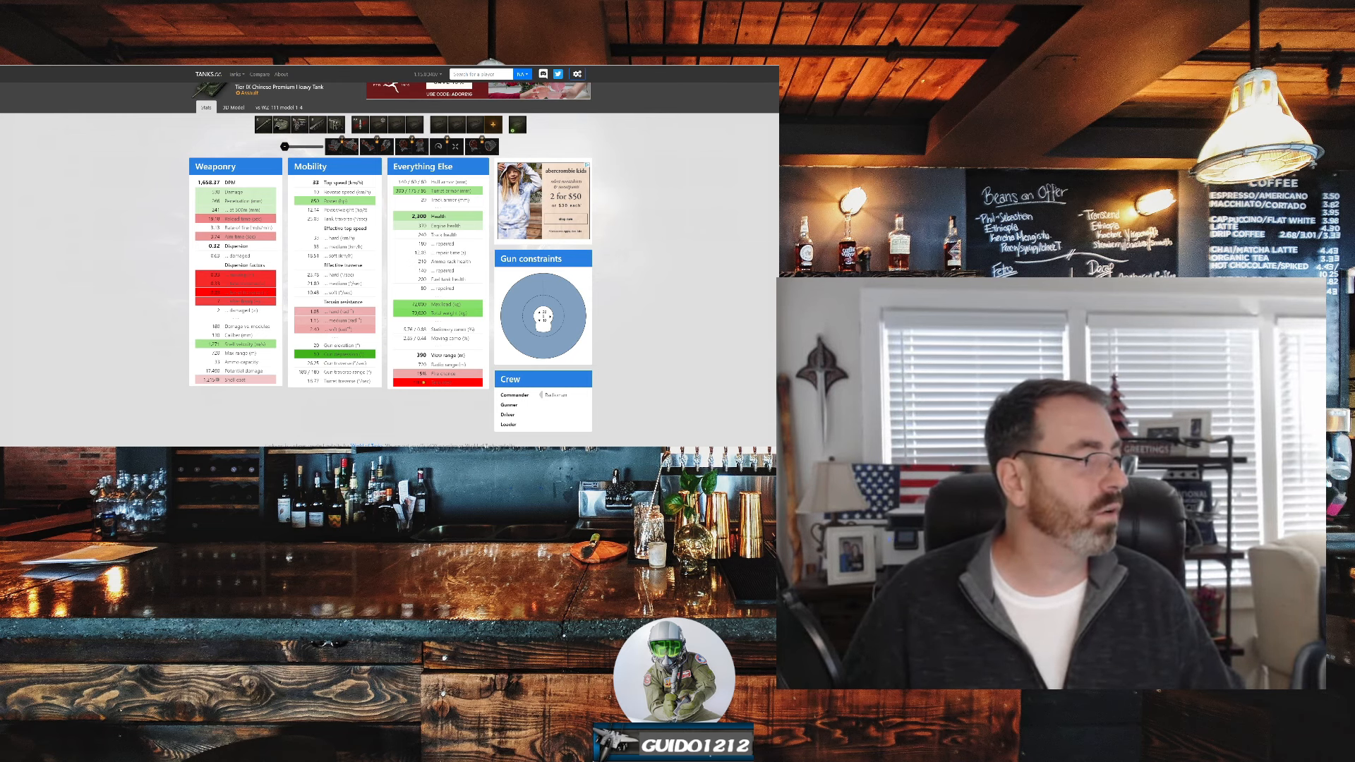
Switch to the 'American Yoh Tanks Are Coming!' article and read toward the Pawlack Tank section.
key("ctrl+Tab")
scroll(349, 354, "down", 5)
scroll(349, 355, "down", 5)
scroll(345, 354, "down", 5)
scroll(345, 354, "down", 5)
scroll(345, 355, "down", 5)
scroll(344, 355, "down", 3)
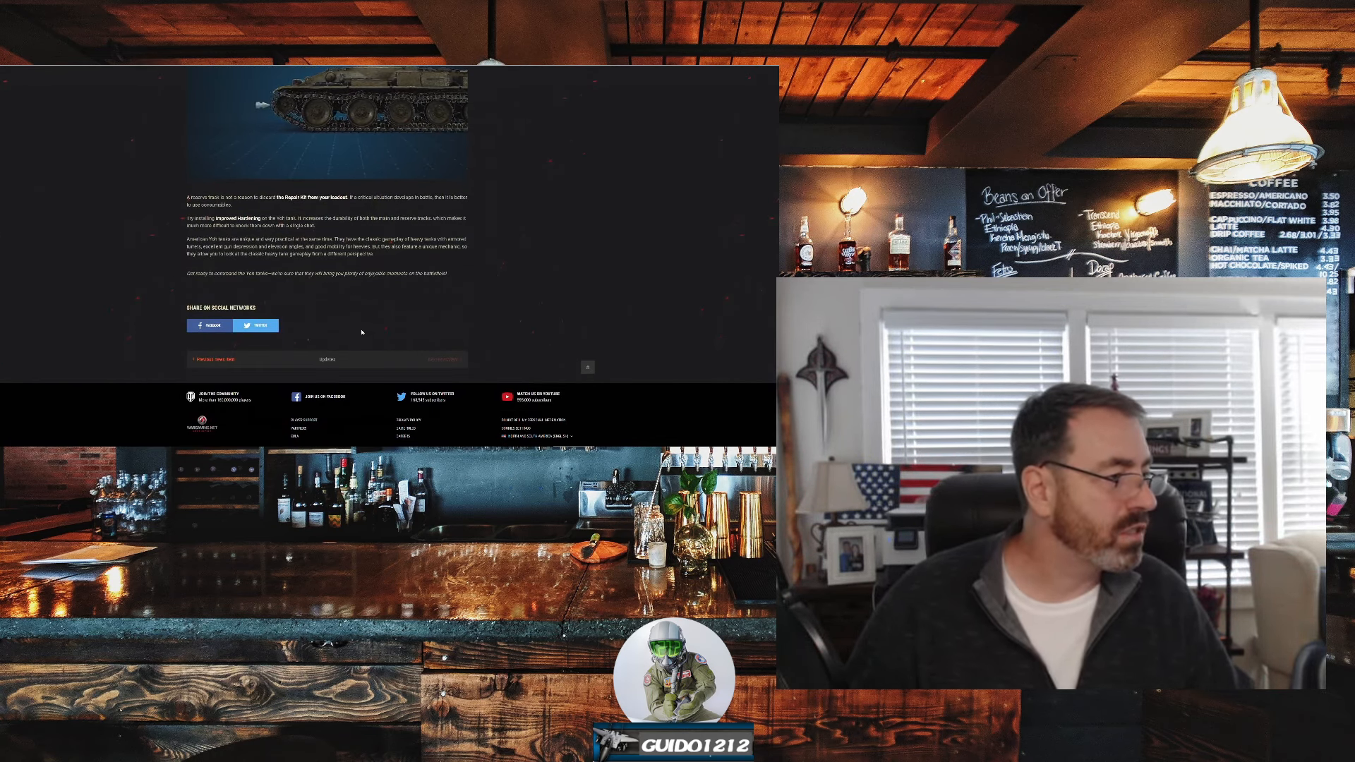
scroll(344, 353, "up", 5)
scroll(363, 331, "up", 5)
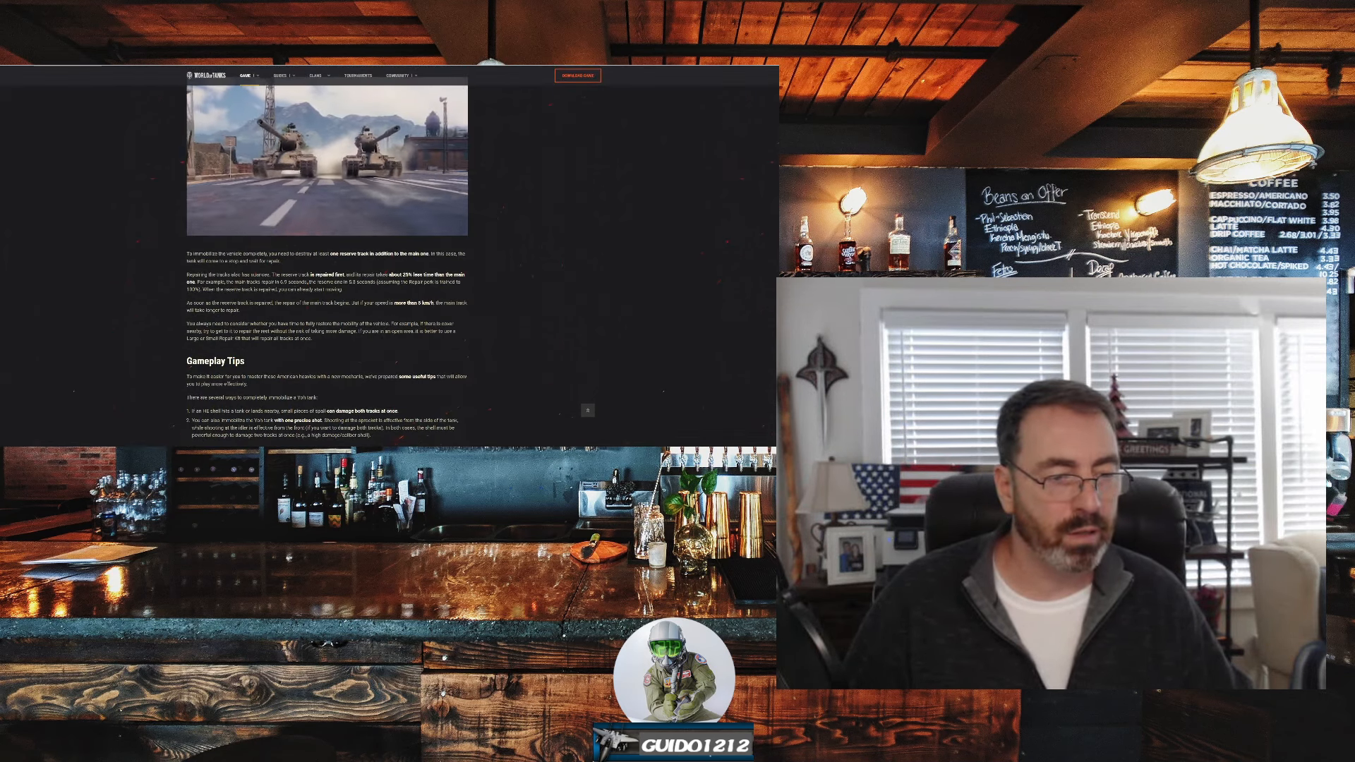
scroll(363, 332, "up", 5)
scroll(364, 332, "up", 5)
scroll(363, 332, "up", 5)
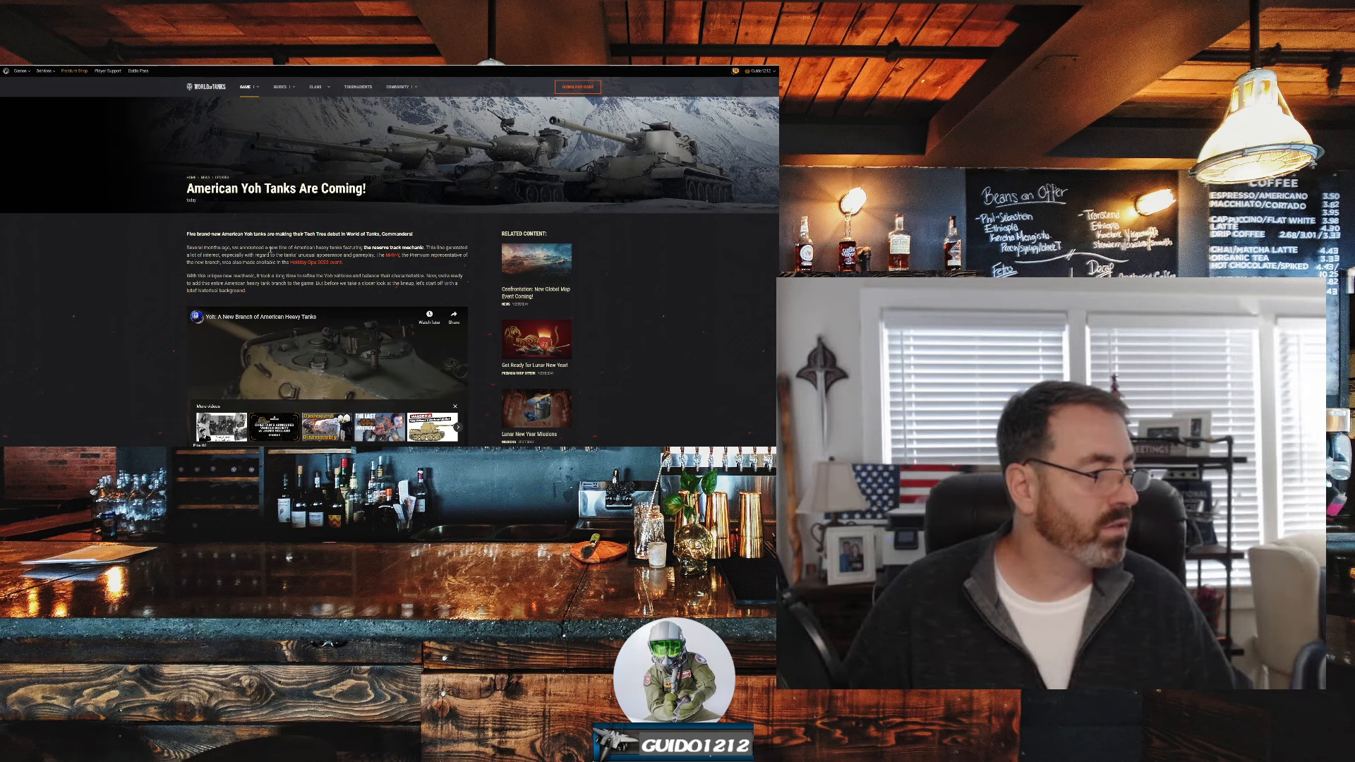
scroll(647, 313, "down", 1)
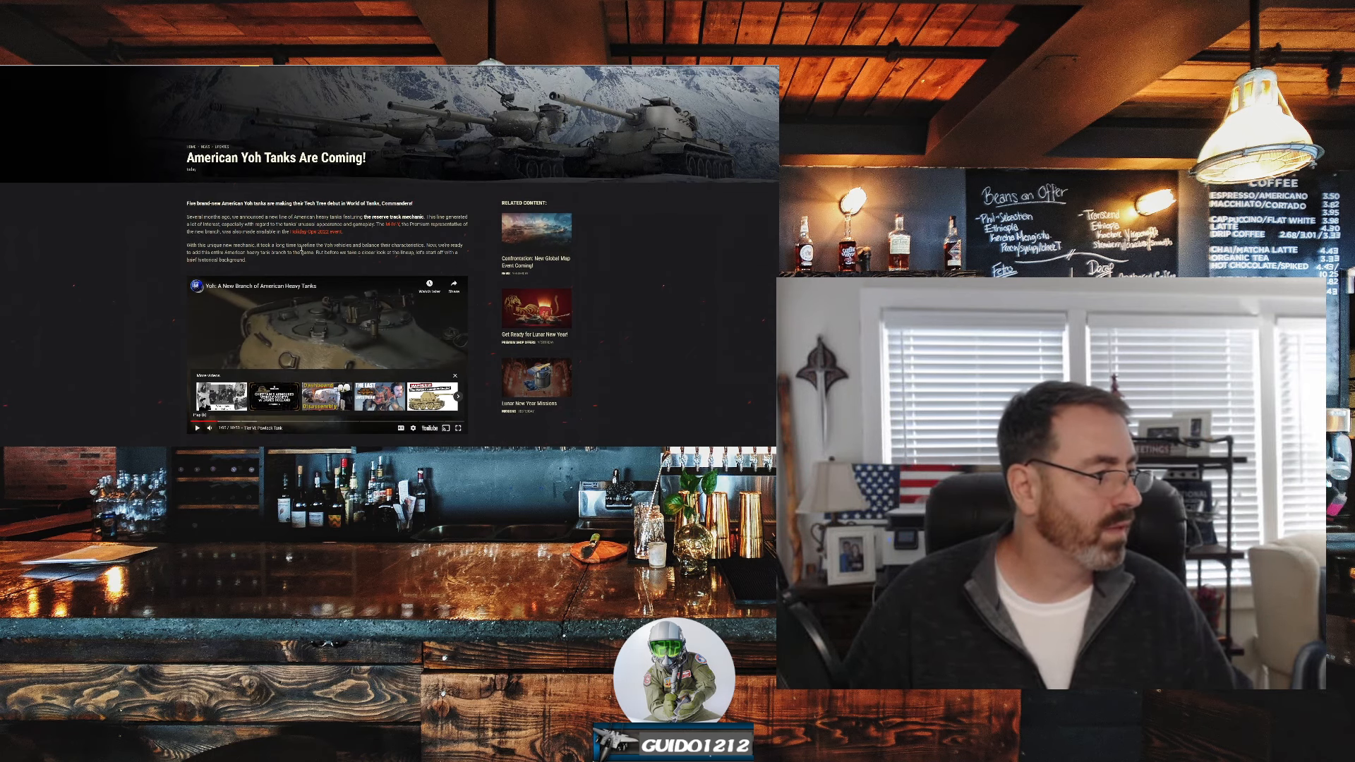
scroll(200, 177, "down", 5)
scroll(277, 213, "down", 3)
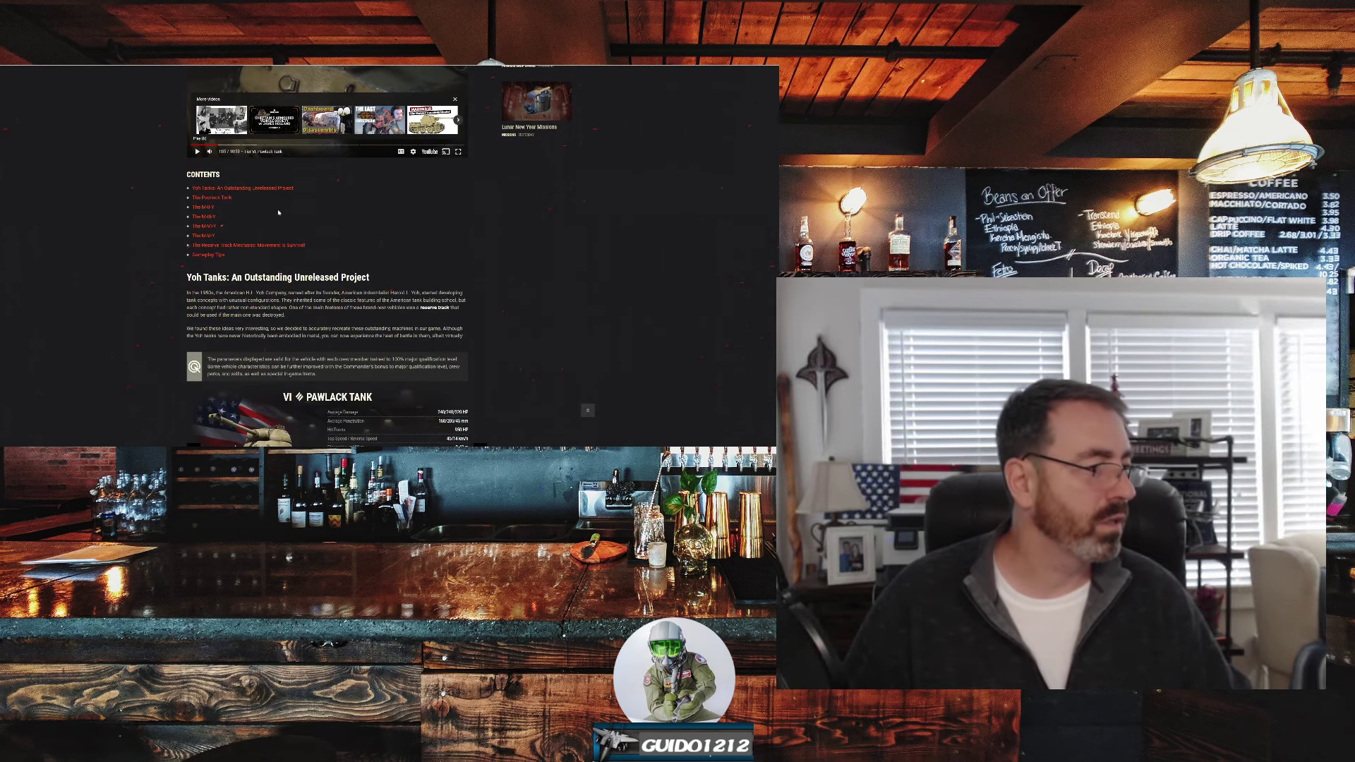
scroll(228, 210, "down", 3)
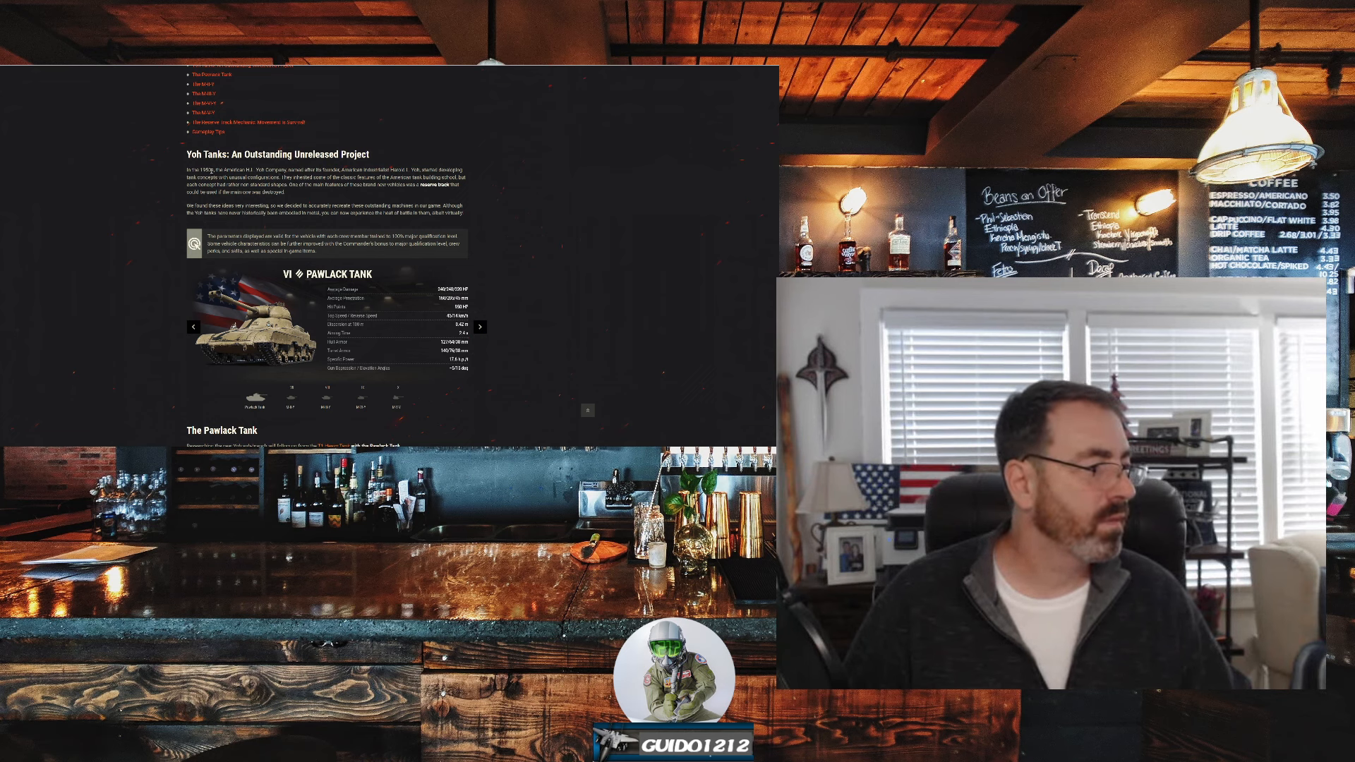
scroll(309, 226, "down", 3)
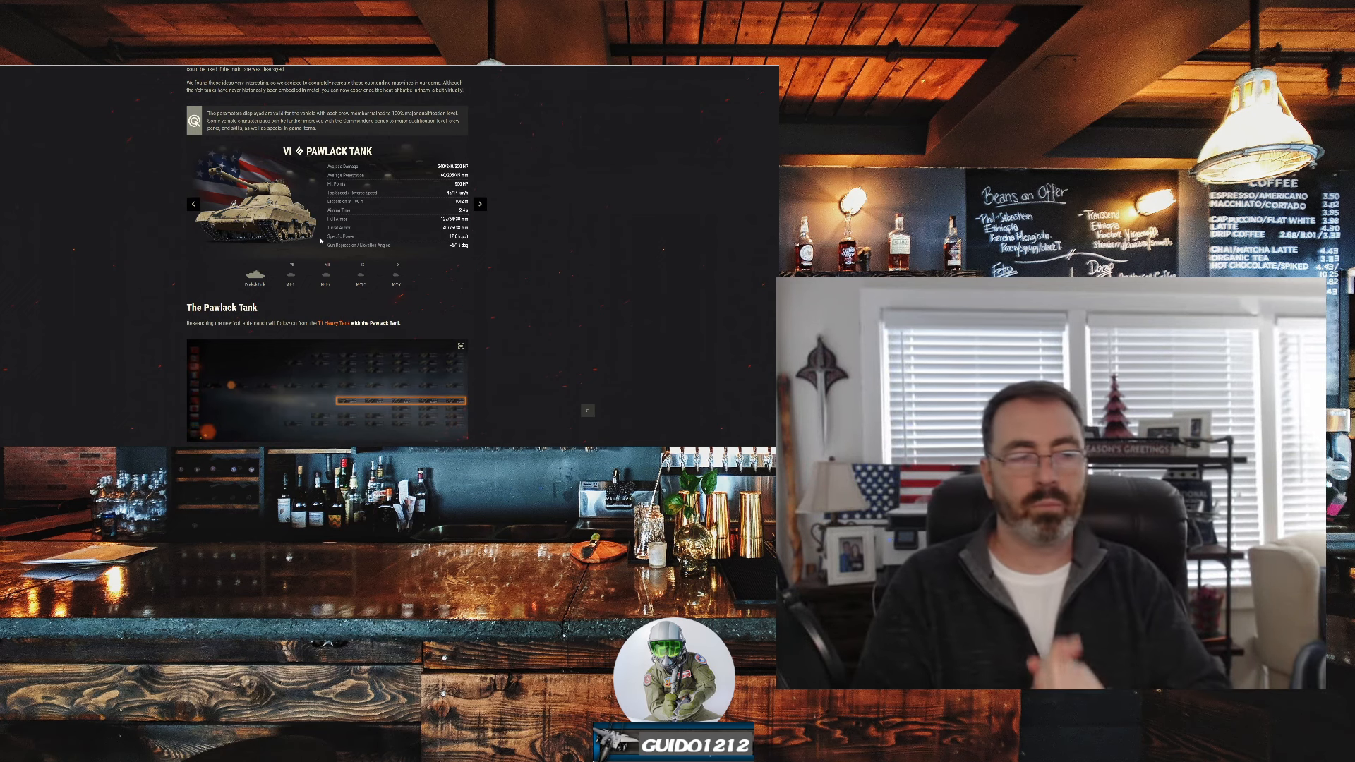
key("ctrl+Tab")
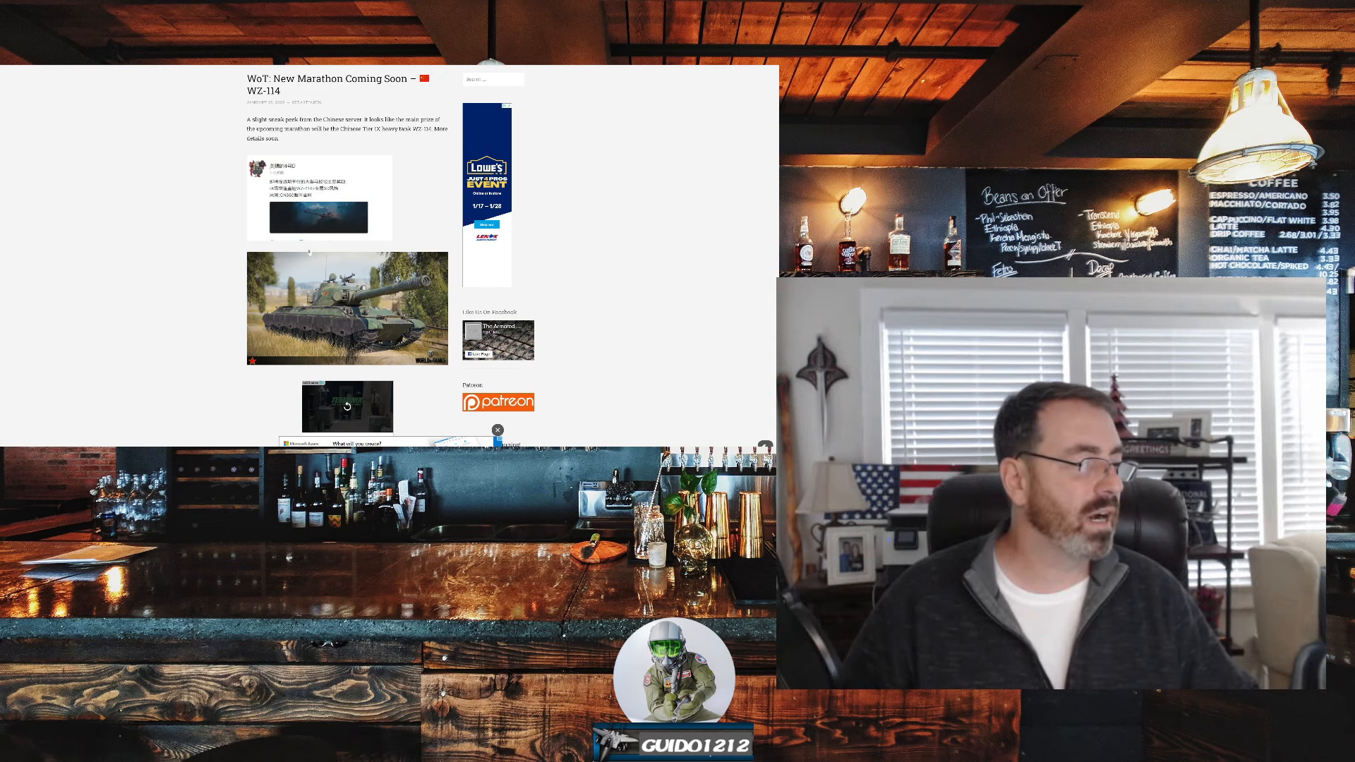
scroll(350, 265, "down", 1)
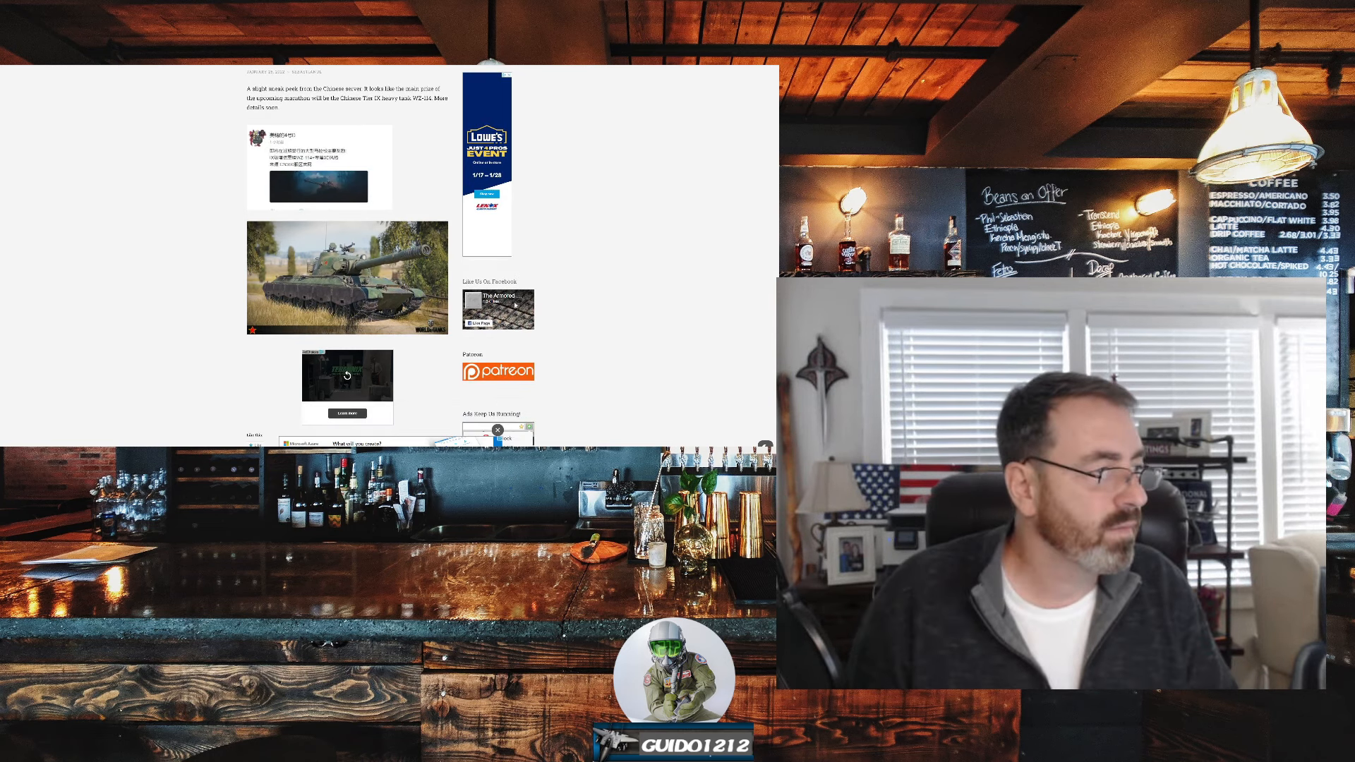
scroll(516, 306, "up", 2)
scroll(516, 307, "down", 1)
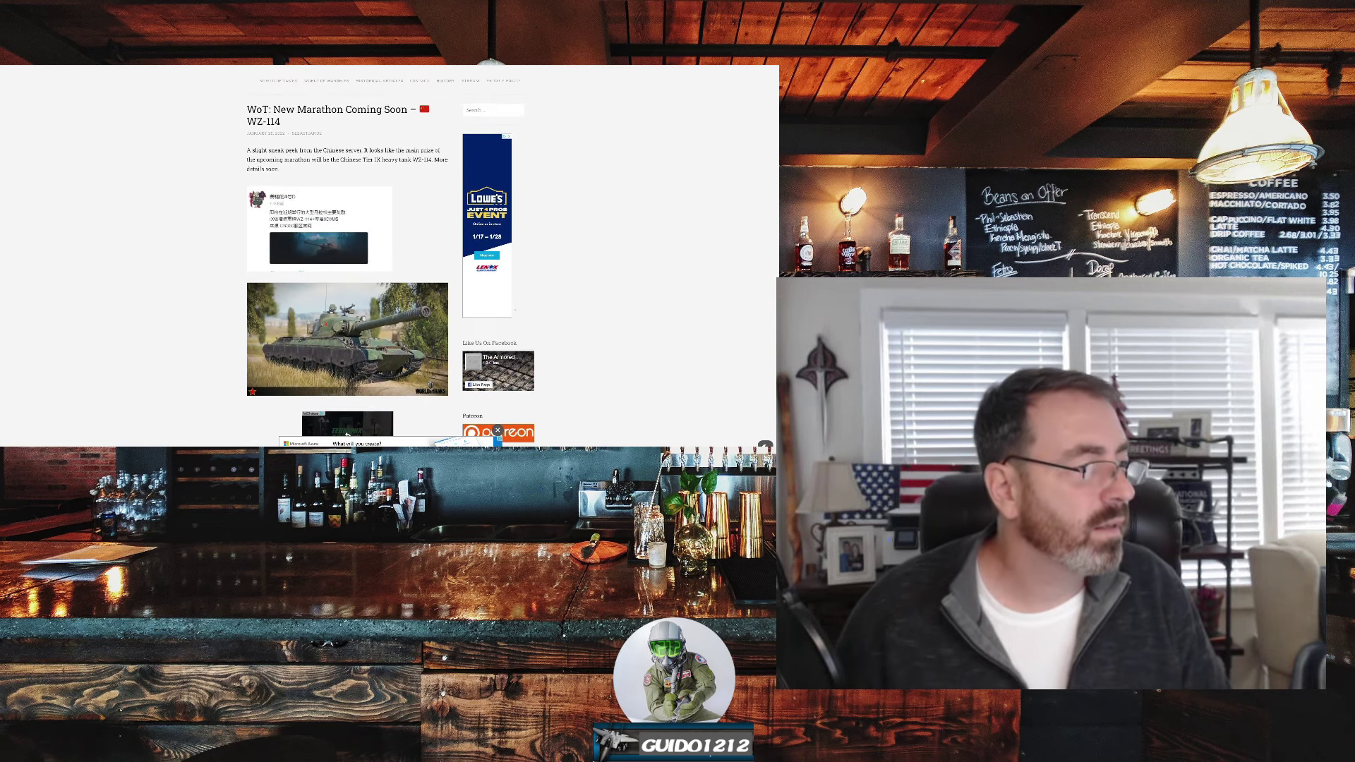